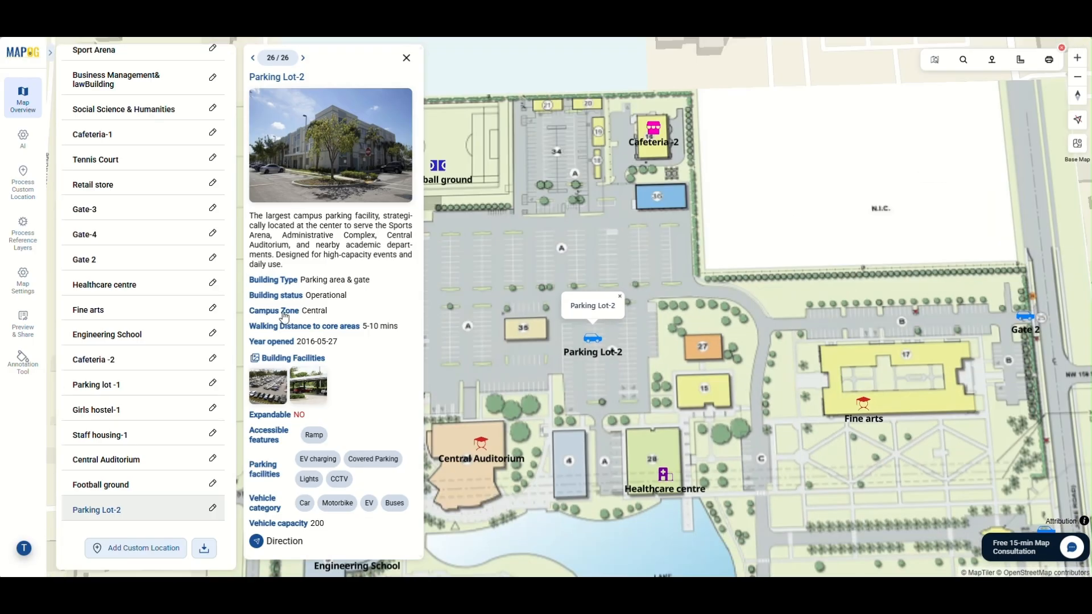
pyautogui.click(274, 385)
pyautogui.click(705, 308)
pyautogui.click(707, 147)
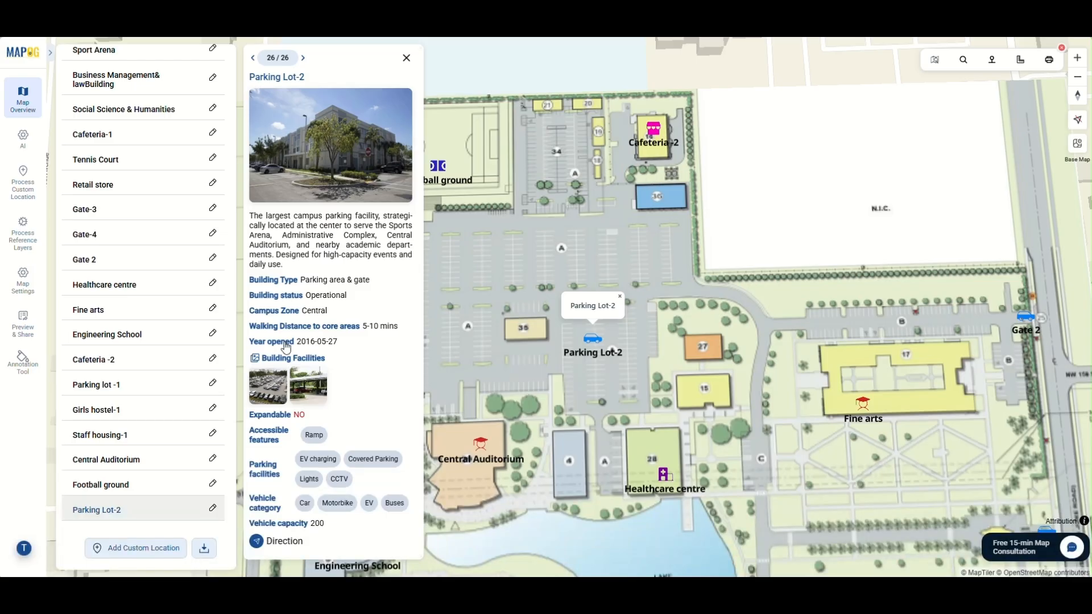
pyautogui.click(101, 484)
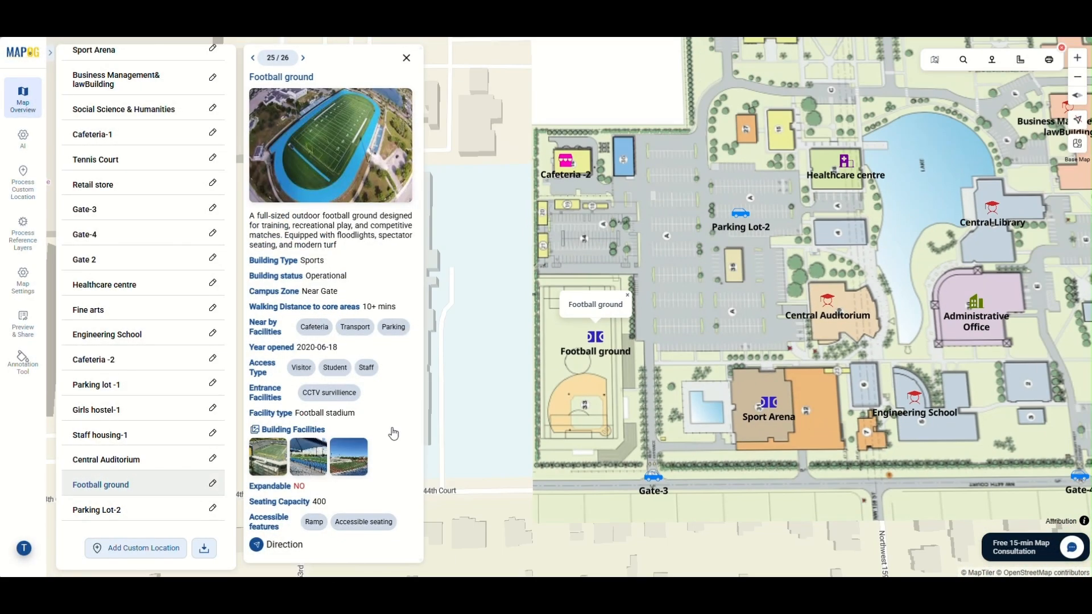
pyautogui.click(268, 457)
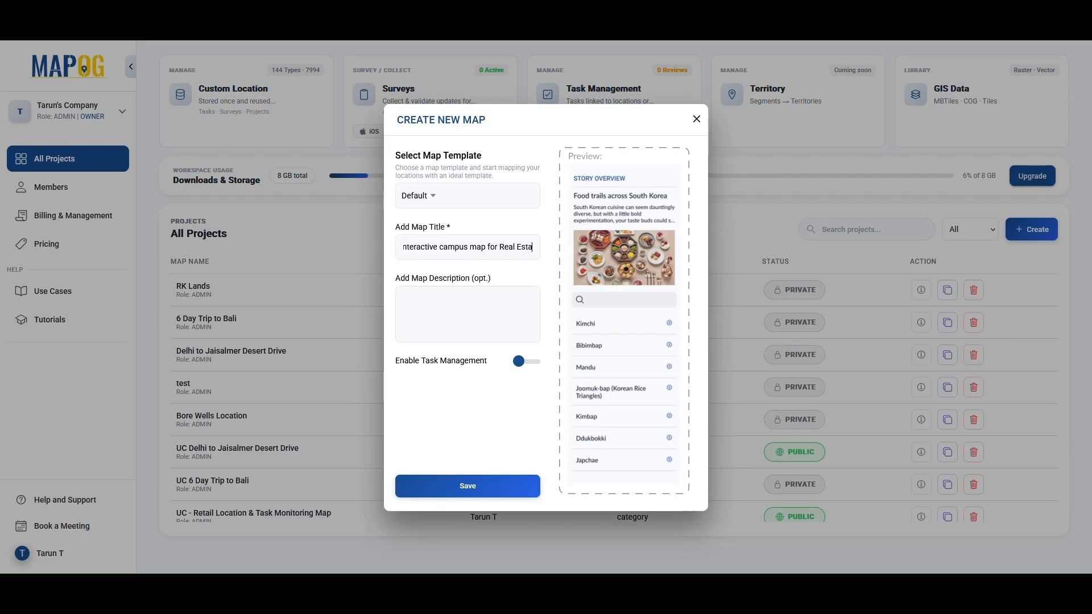
# Create a new map titled "Uc_Interactive campus map for Real Estate project" with a description of the university campus layout
pyautogui.write('This map showcases a university campus layout, highlighting key buildings, residences, recreational facilities, and infrastructure.')
pyautogui.click(479, 485)
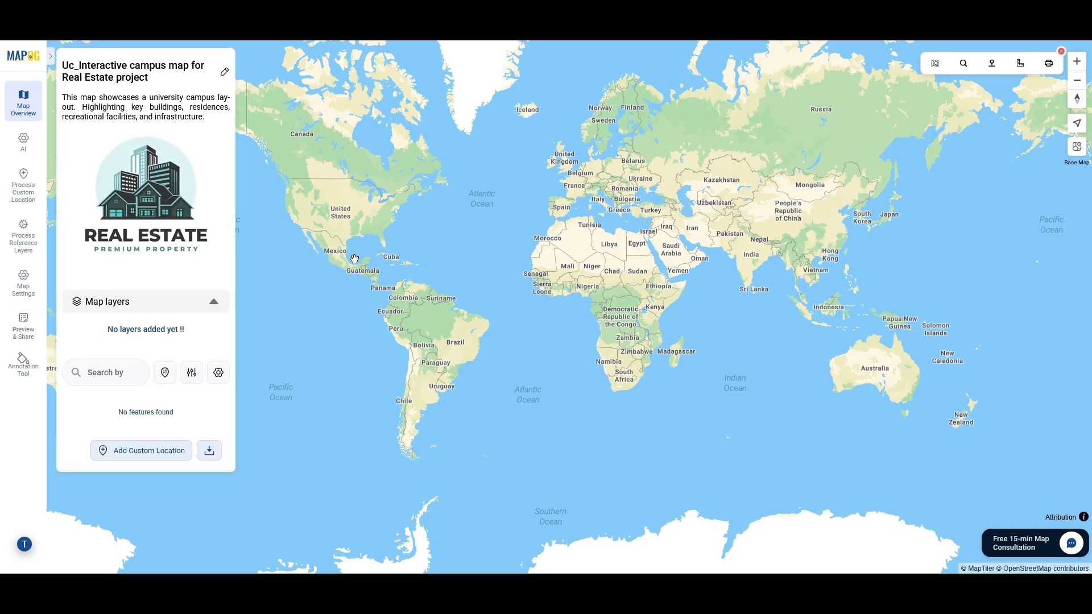
# Open the geo-referencing tool and locate the campus on the map at latitude 25.92, longitude -80.27
pyautogui.click(23, 193)
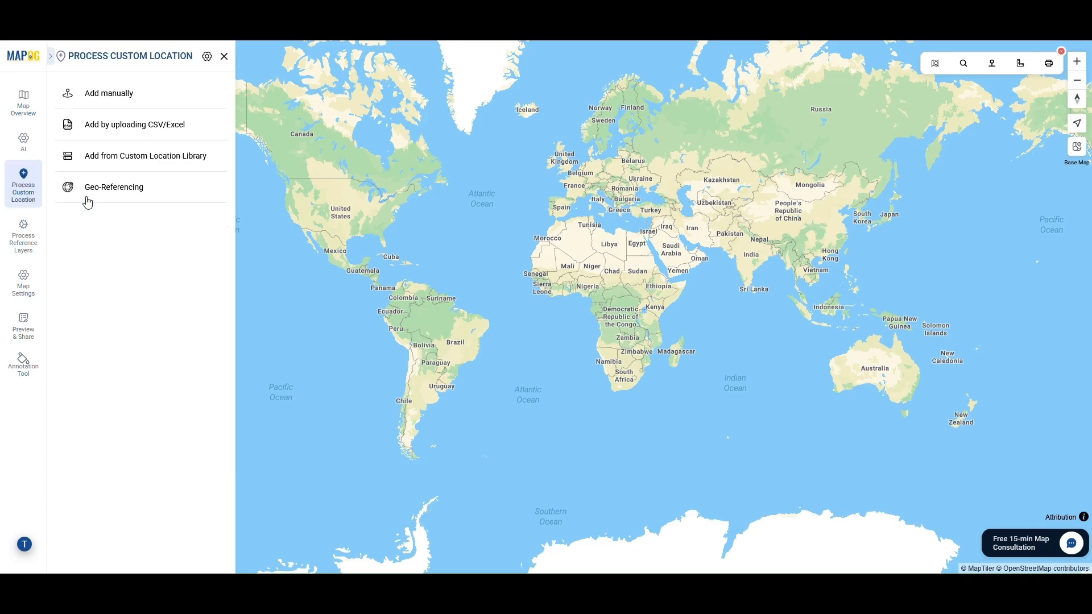
pyautogui.click(117, 197)
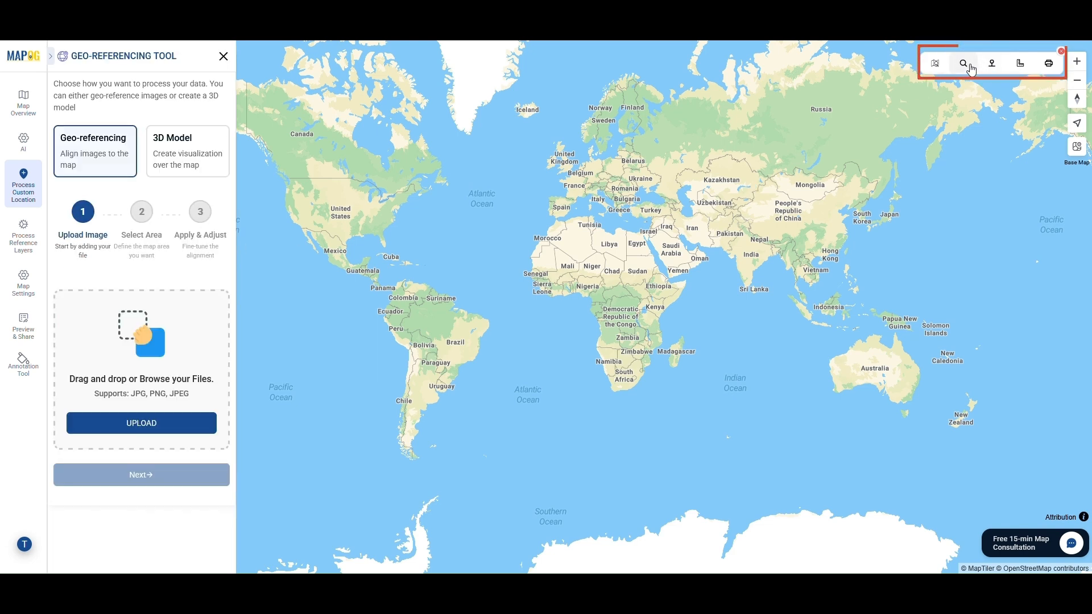
pyautogui.click(988, 66)
pyautogui.write('25.92')
pyautogui.press('Tab')
pyautogui.write('-80.')
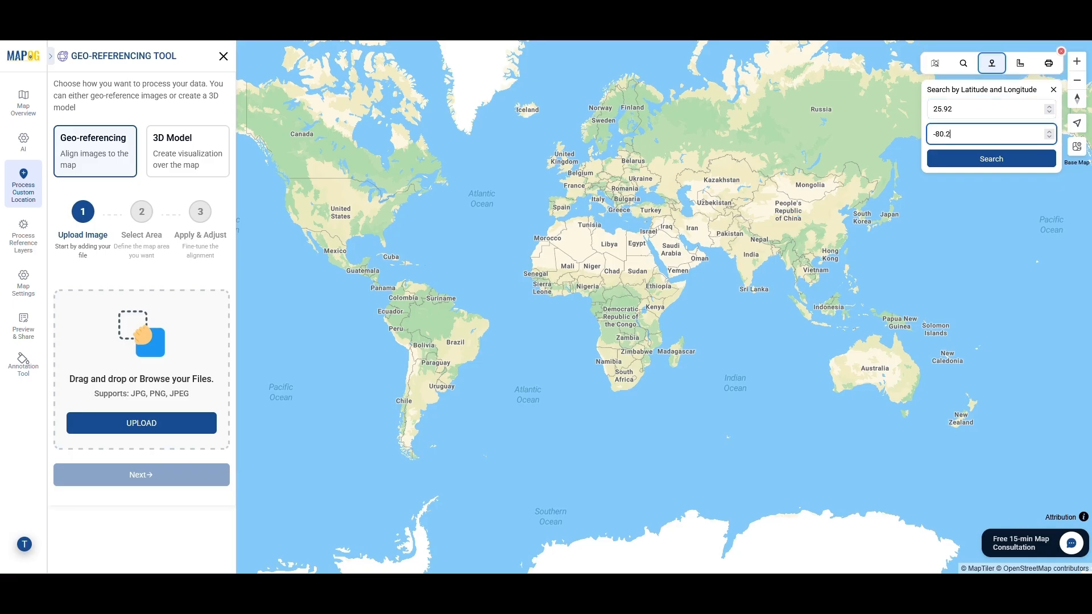
pyautogui.write('27')
pyautogui.click(994, 159)
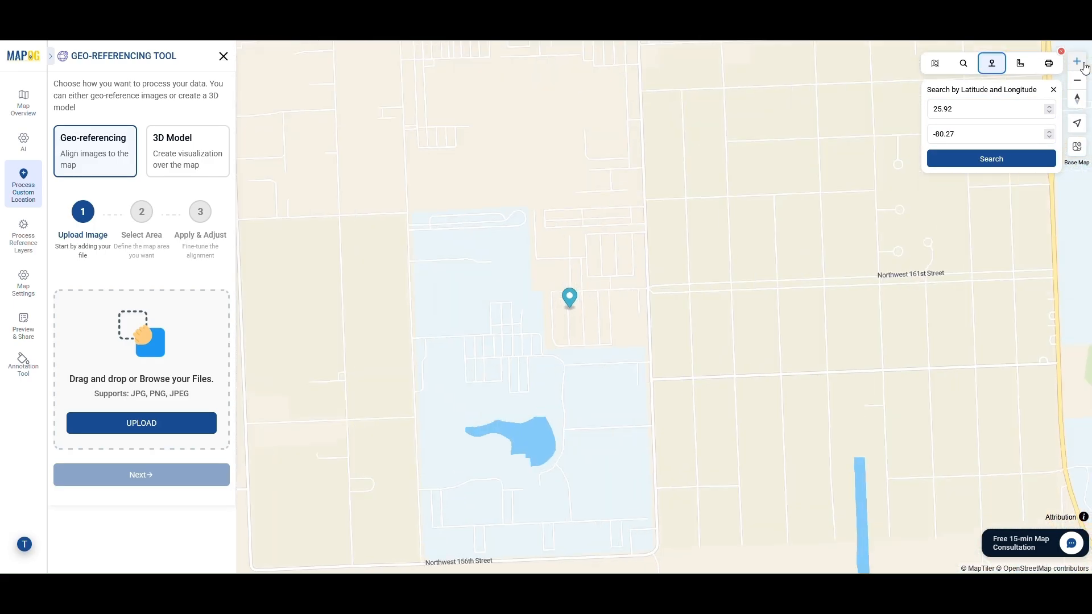
pyautogui.click(1083, 64)
pyautogui.moveTo(882, 251); pyautogui.dragTo(916, 182)
pyautogui.moveTo(820, 269); pyautogui.dragTo(830, 268)
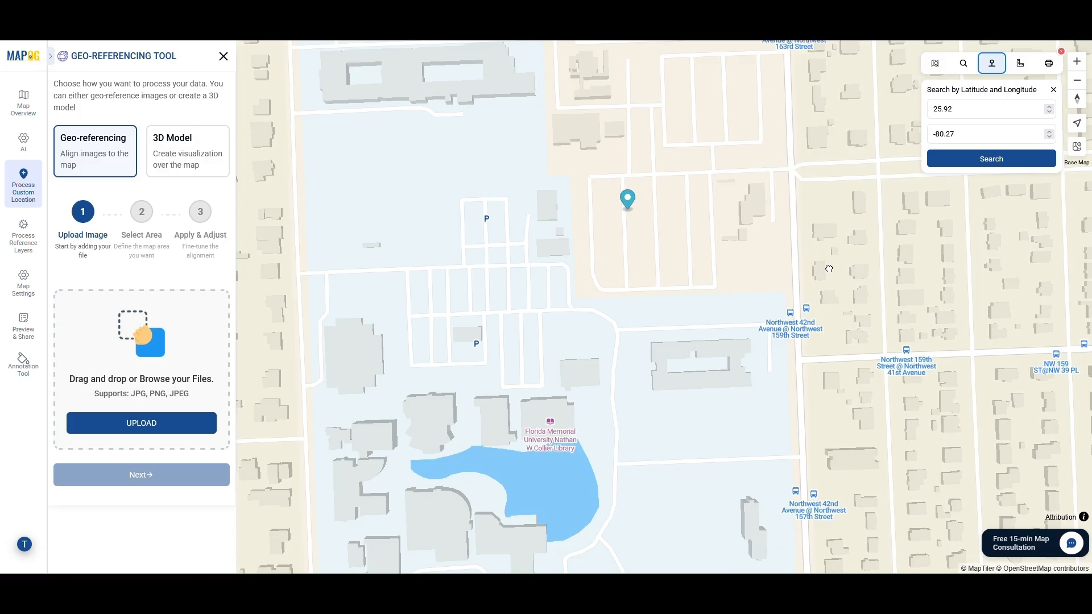
pyautogui.moveTo(829, 269); pyautogui.dragTo(835, 270)
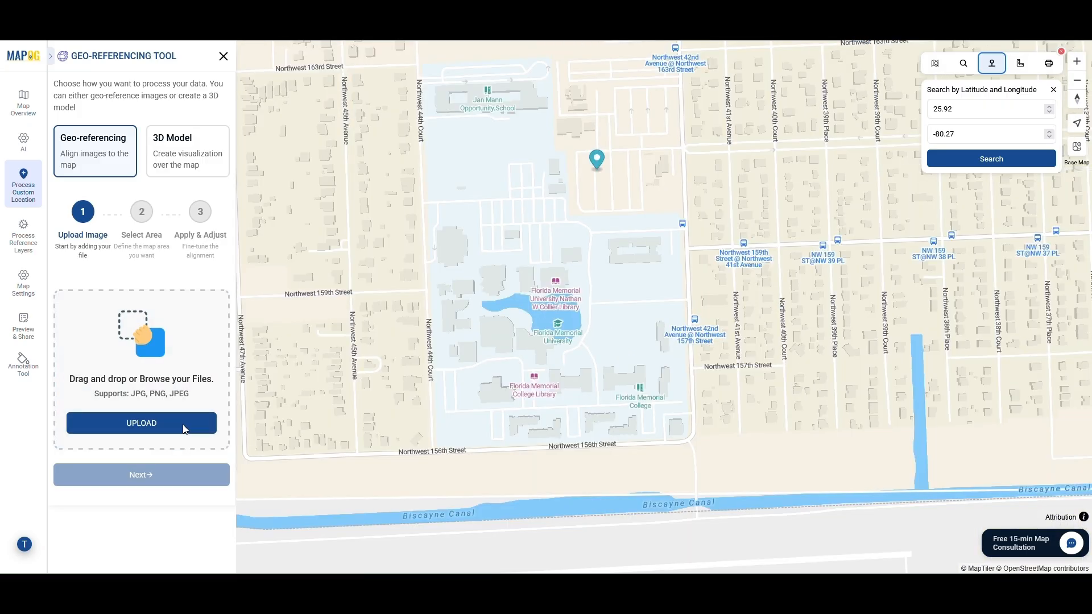
# Upload layout.png as the image to georeference and proceed to selecting its area
pyautogui.click(184, 425)
pyautogui.click(323, 189)
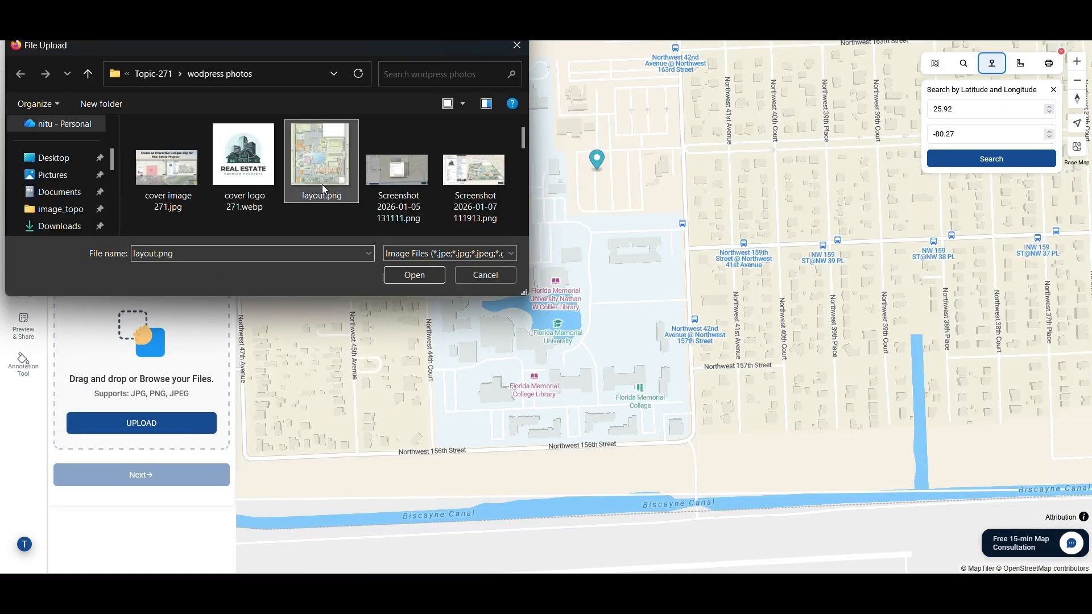
pyautogui.click(431, 275)
pyautogui.click(172, 504)
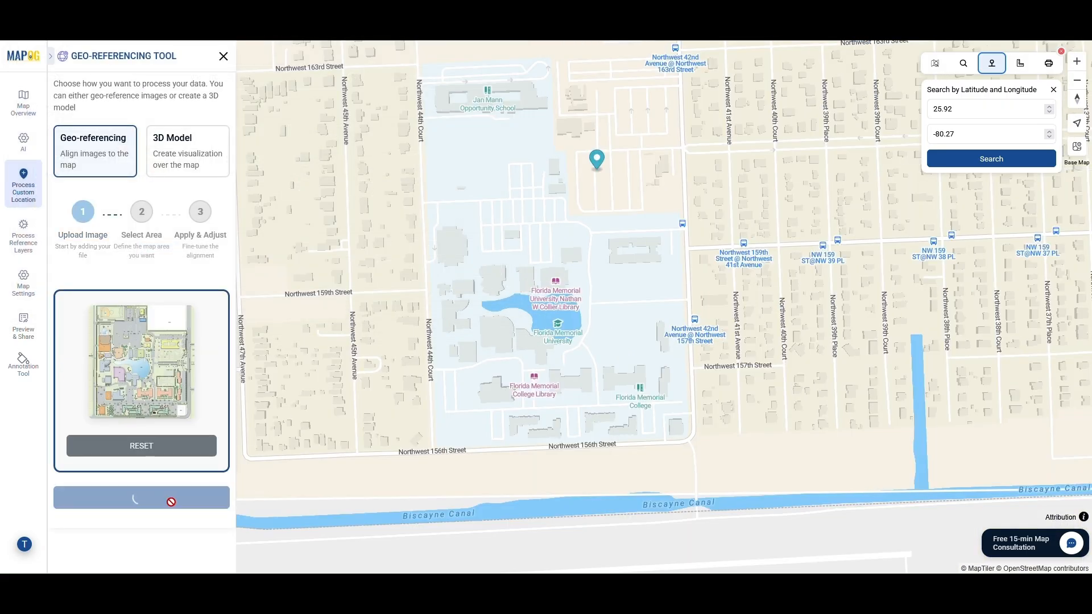
# Place the layout image over the Florida Memorial University campus by marking four corner points, and lower the overlay's opacity
pyautogui.scroll(-2, 178, 476)
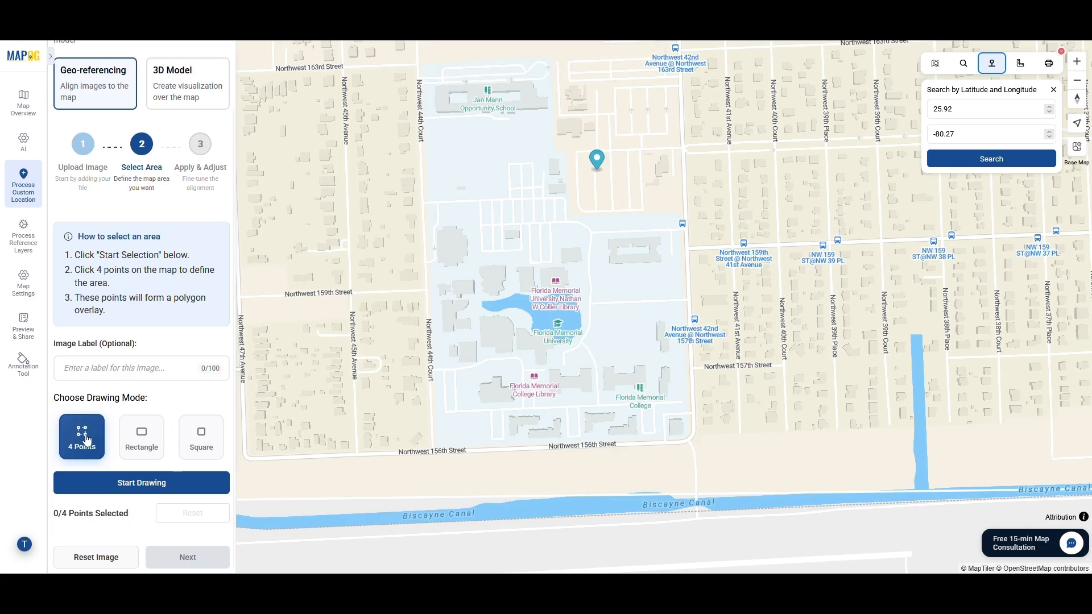
pyautogui.click(162, 493)
pyautogui.click(424, 141)
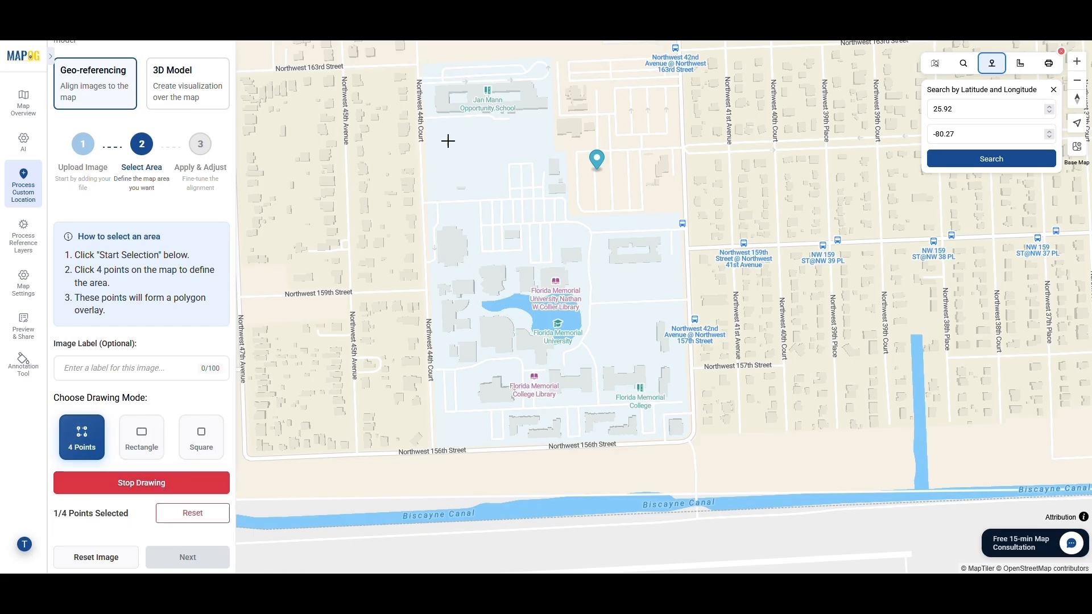
pyautogui.click(695, 125)
pyautogui.click(718, 449)
pyautogui.click(401, 460)
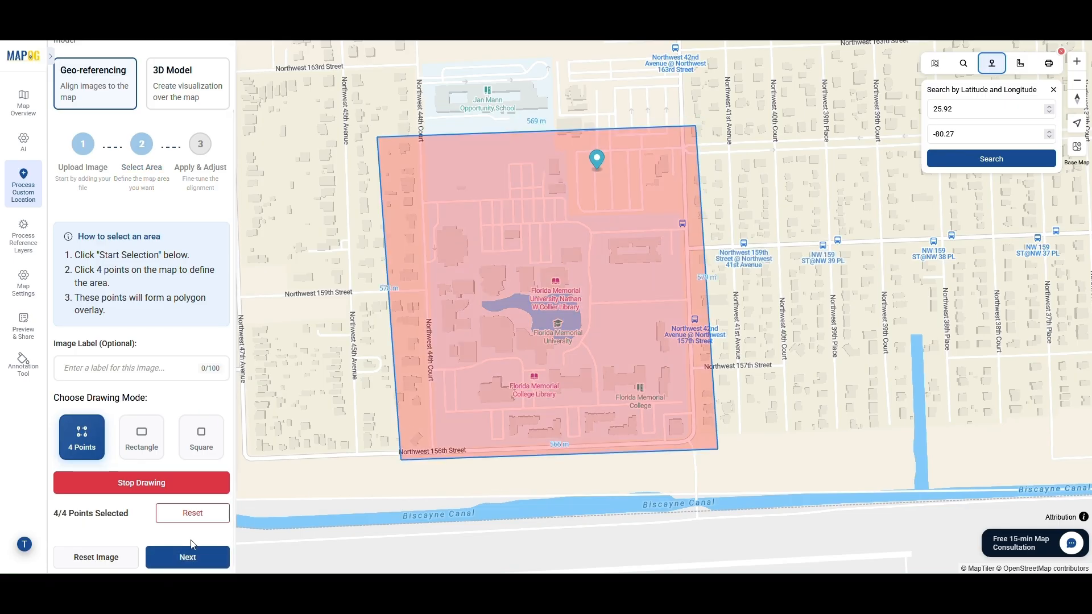
pyautogui.click(198, 560)
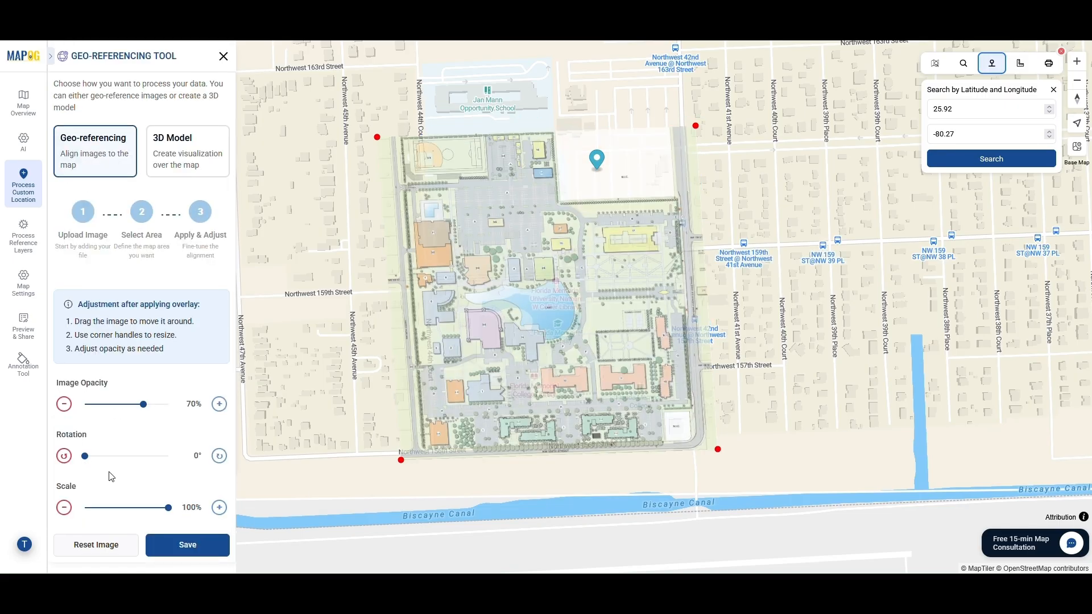
pyautogui.moveTo(143, 405); pyautogui.dragTo(114, 406)
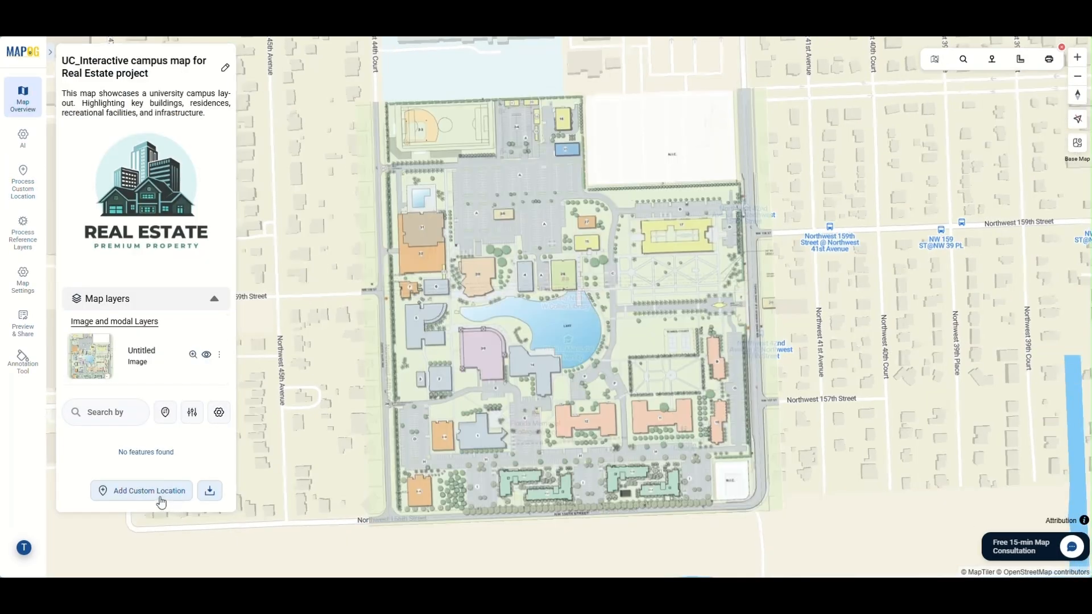
# Start a new custom location template titled "Real Estate project_University Campus" with Point geometry
pyautogui.click(149, 492)
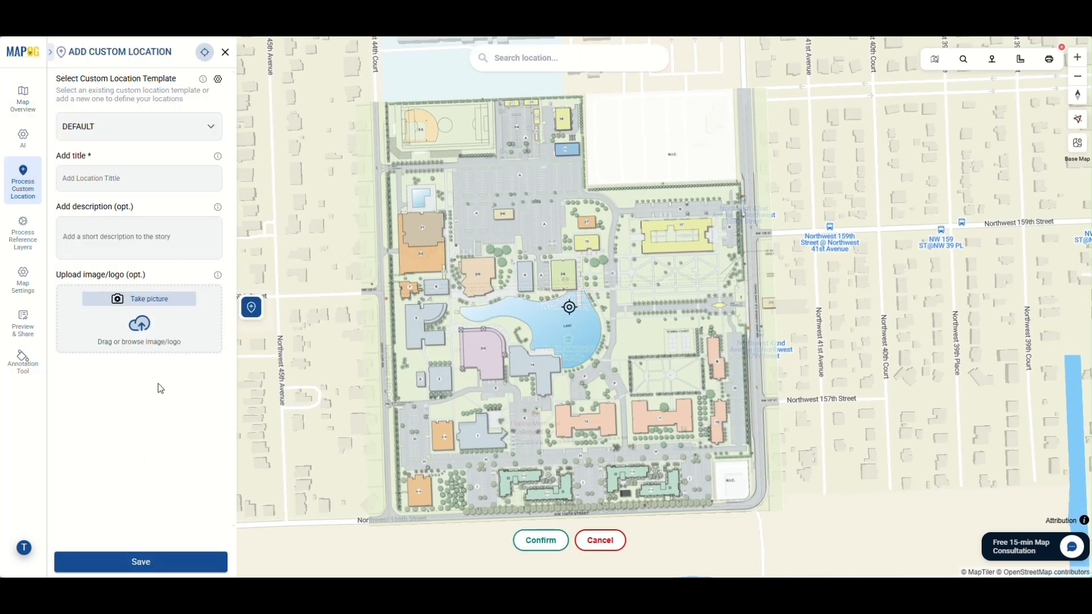
pyautogui.click(218, 80)
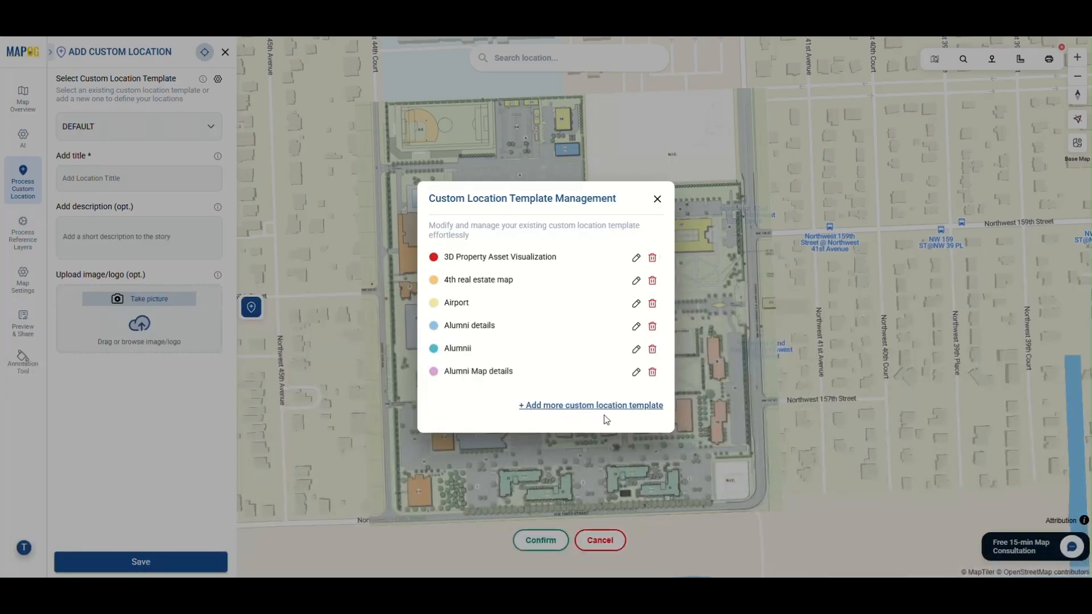
pyautogui.click(605, 408)
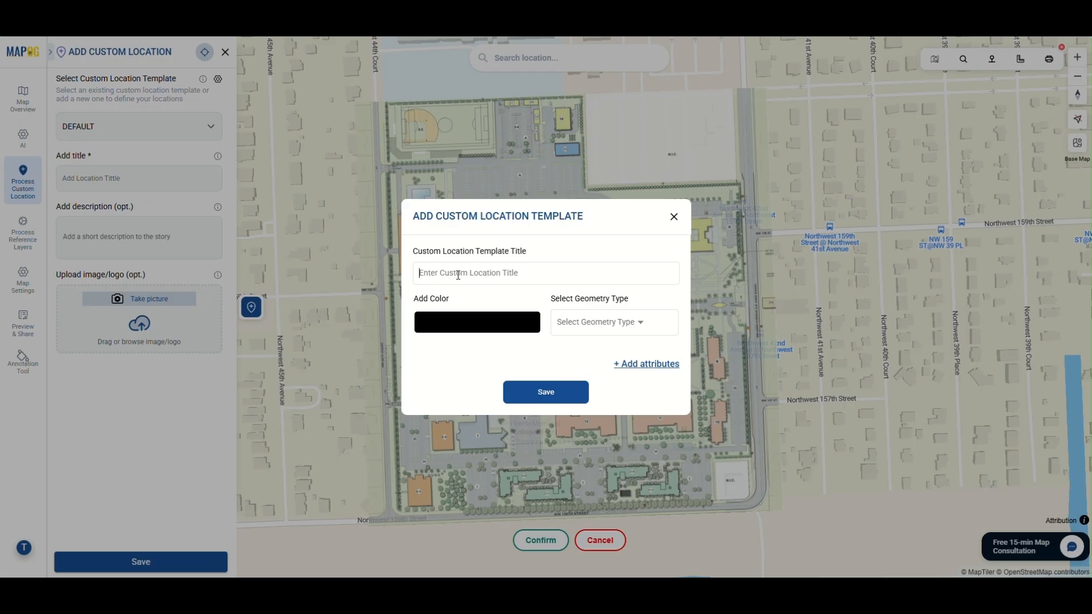
pyautogui.click(588, 324)
pyautogui.click(588, 341)
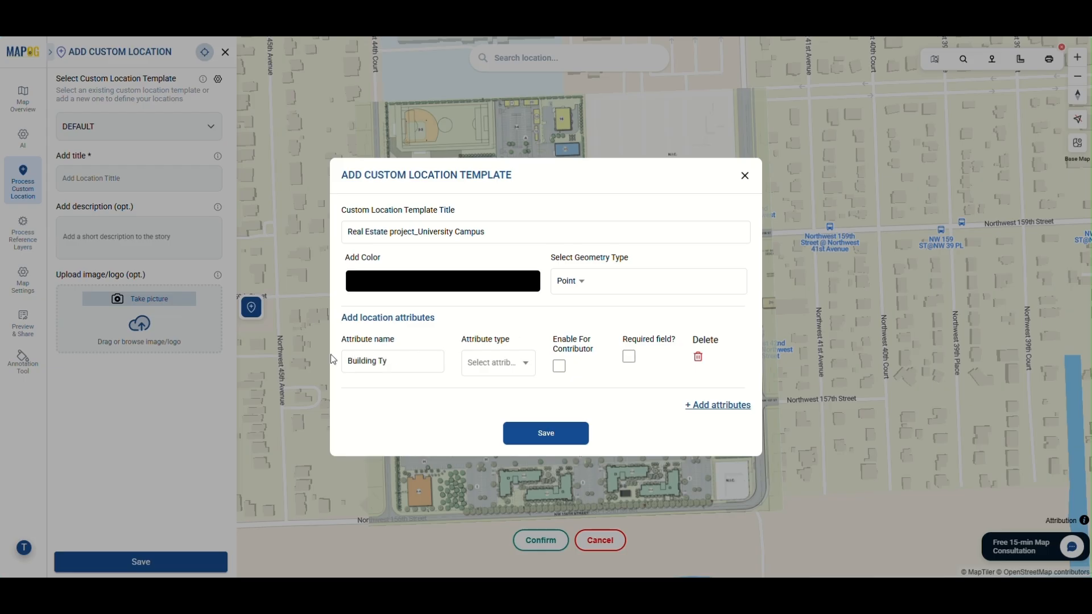
# Add a select attribute "Building Type" with options Academic, Residential, Sports, Administrative, Commercial, Mixed-Use, Healthcare and Parking area & gate
pyautogui.click(498, 366)
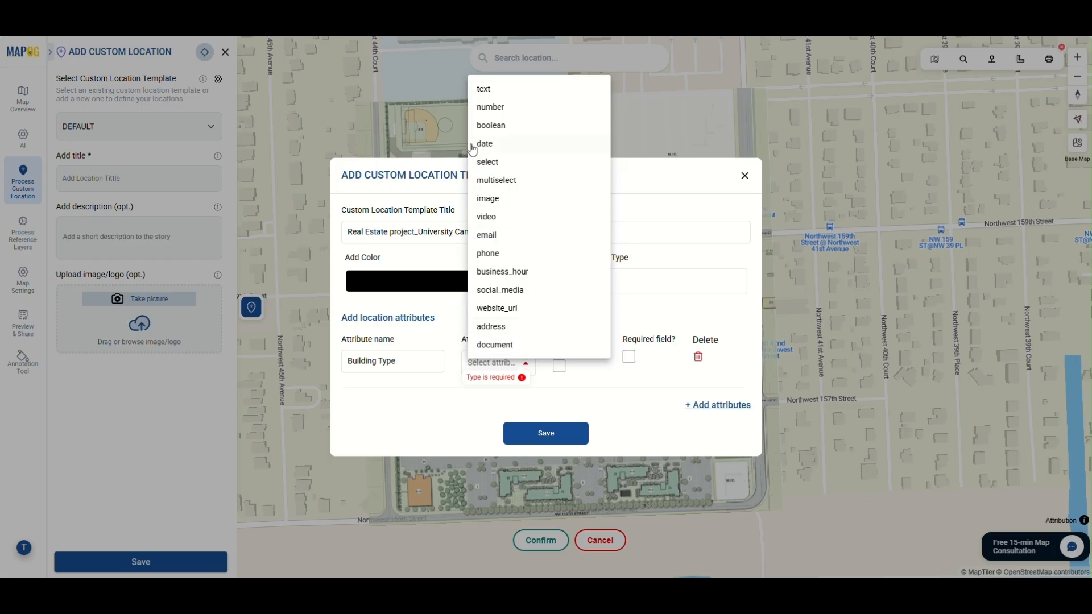
pyautogui.click(501, 166)
pyautogui.press('Return')
pyautogui.write('Residential')
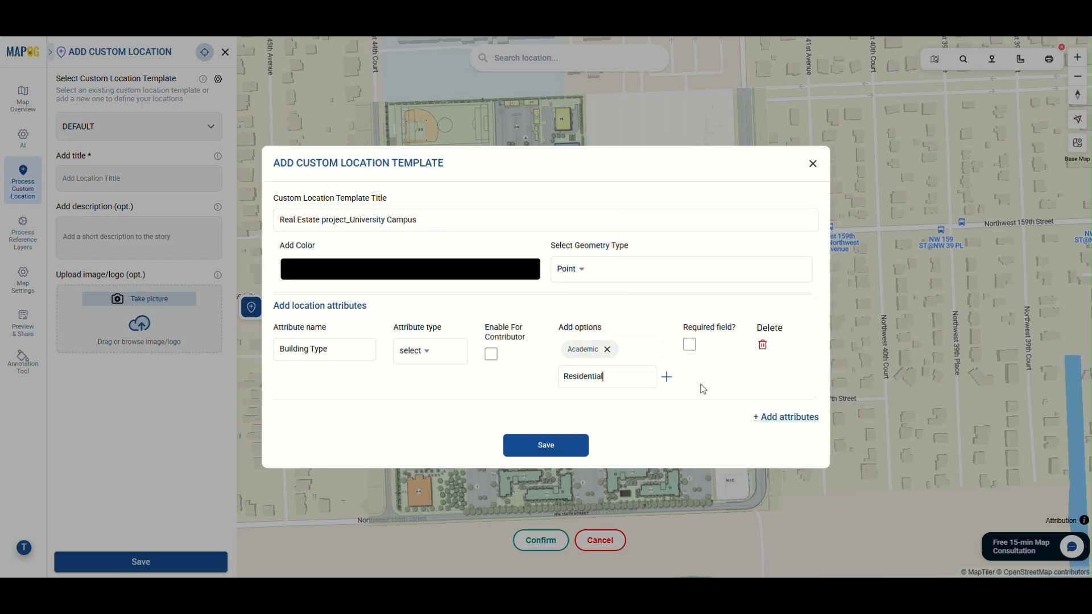
pyautogui.press('Return')
pyautogui.write('Sports')
pyautogui.press('Return')
pyautogui.write('Administrative')
pyautogui.press('Return')
pyautogui.write('Commercial')
pyautogui.press('Return')
pyautogui.write('Healthcare')
pyautogui.press('Return')
pyautogui.write('Parking area &')
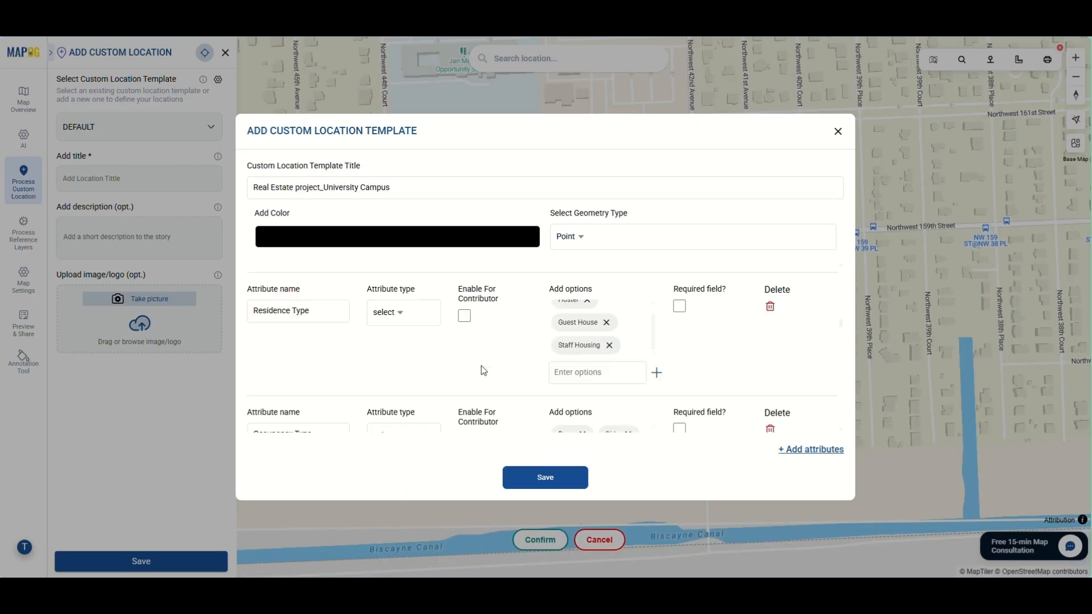
# Complete the template's attributes, including multiselect Parking facilities and Vehicle Category and a numeric Vehicle capacity, and save the template
pyautogui.scroll(-5, 476, 367)
pyautogui.scroll(-10, 524, 362)
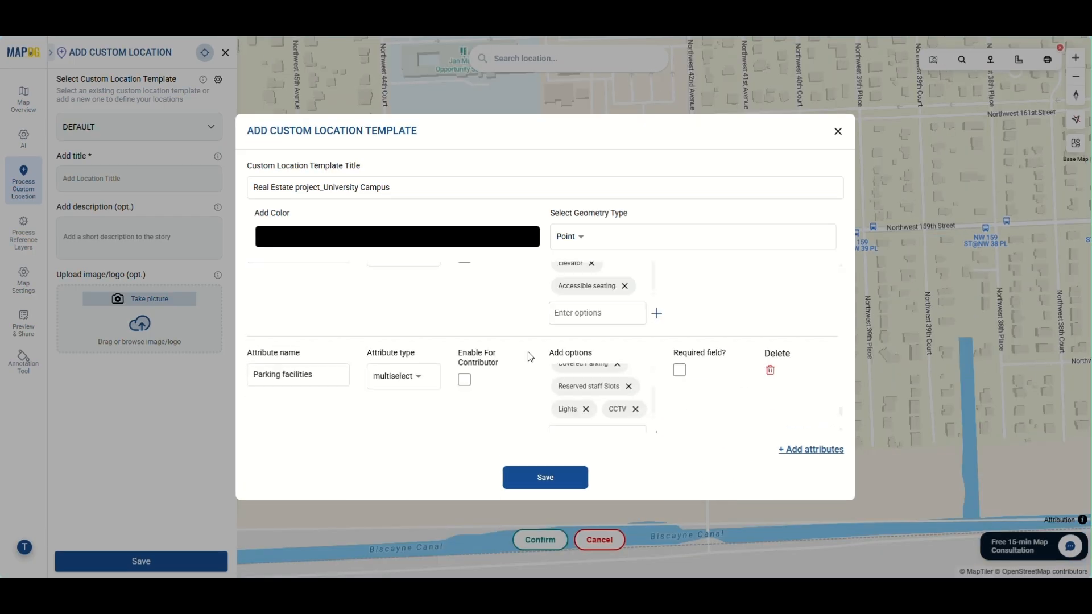
pyautogui.scroll(-4, 530, 356)
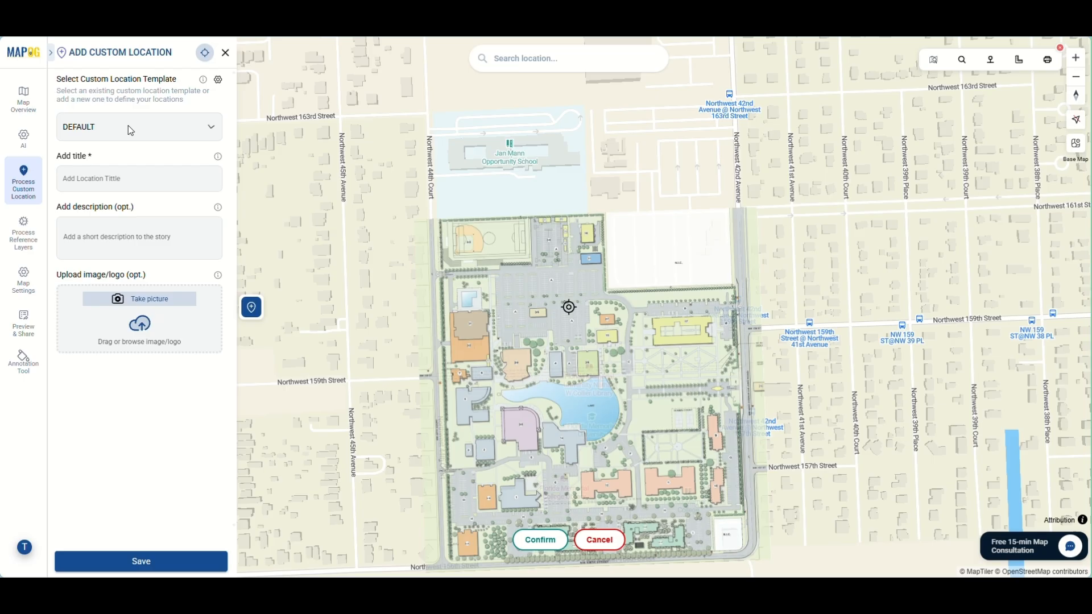
# Assign the "Real Estate project_University Campus" template to the new location and confirm its point on the central parking area
pyautogui.click(127, 127)
pyautogui.scroll(-10, 198, 346)
pyautogui.click(120, 227)
pyautogui.click(544, 541)
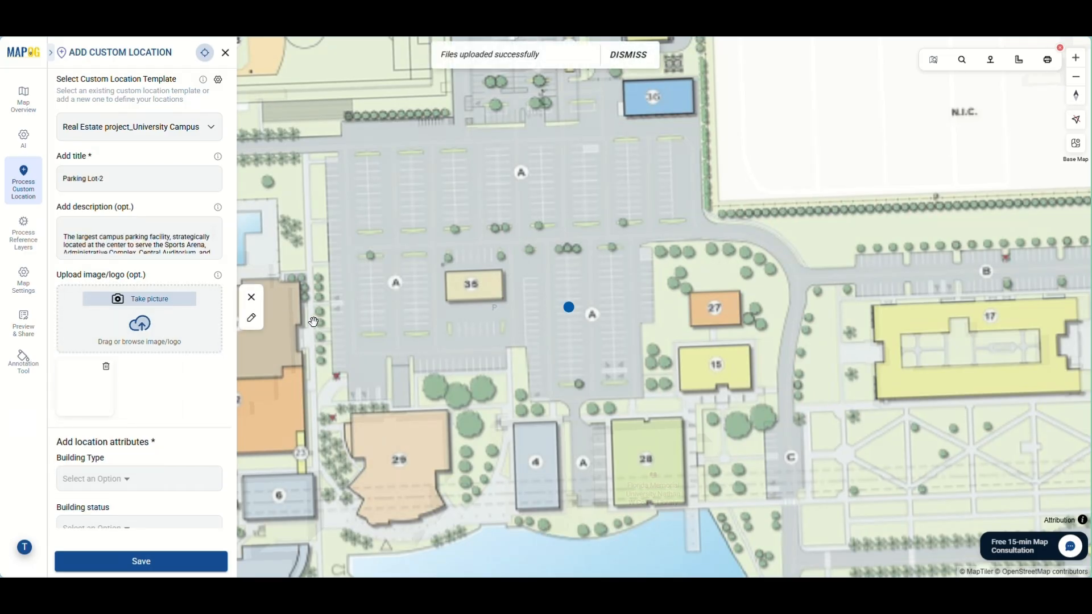
# Fill in the Parking Lot-2 location with its description, image, Expandable No, Ramp access, parking facilities, vehicle categories and capacity 200, and save it
pyautogui.scroll(-15, 195, 402)
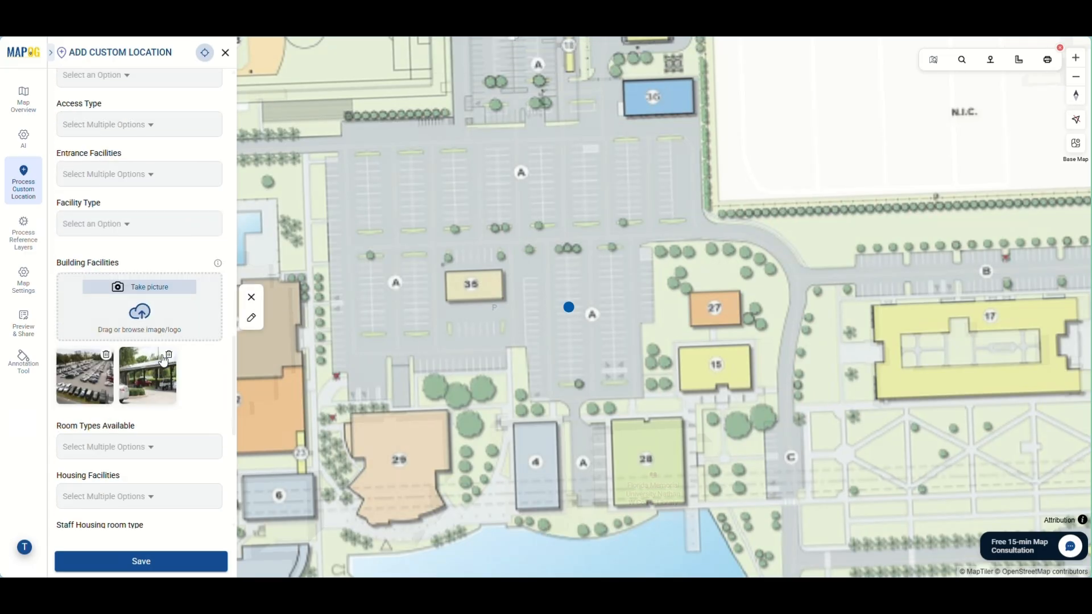
pyautogui.scroll(-7, 164, 364)
pyautogui.click(142, 563)
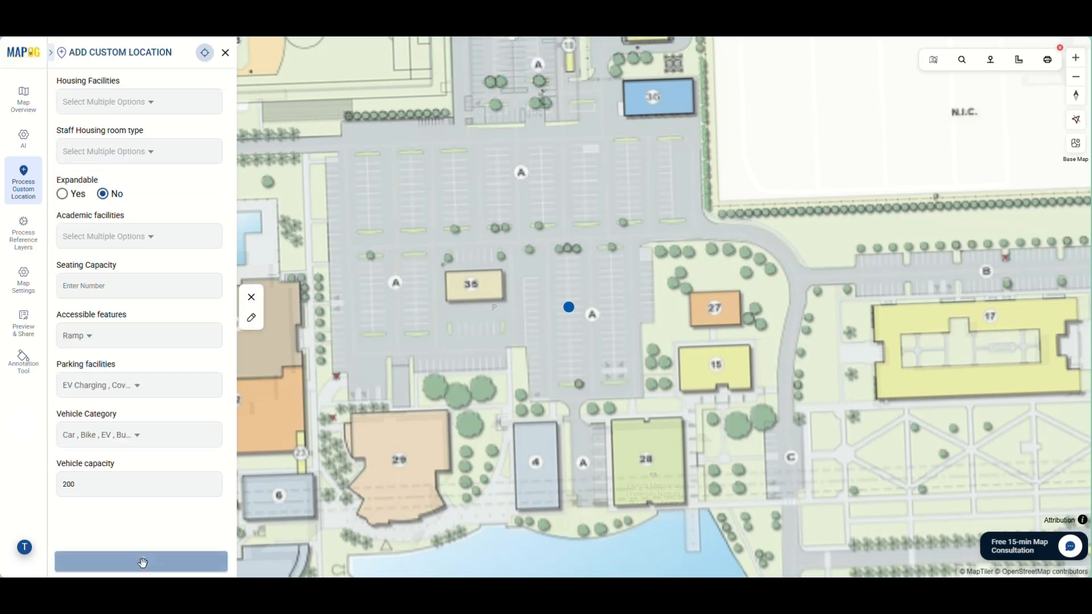
pyautogui.scroll(-3, 562, 377)
pyautogui.scroll(-4, 563, 358)
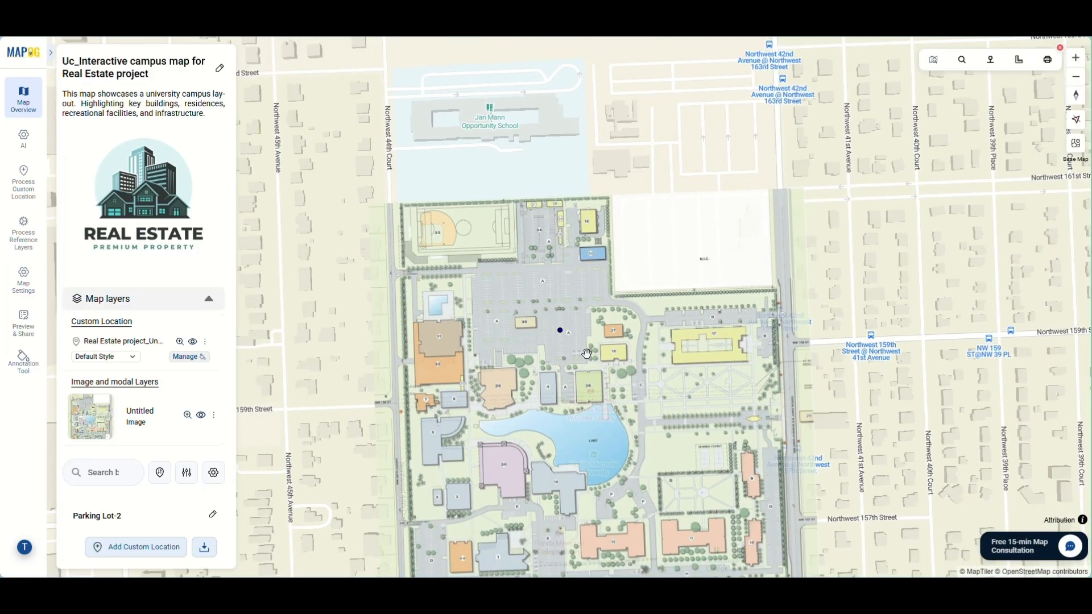
# Filter the campus locations by the building types Academic and Administrative
pyautogui.scroll(-3, 182, 307)
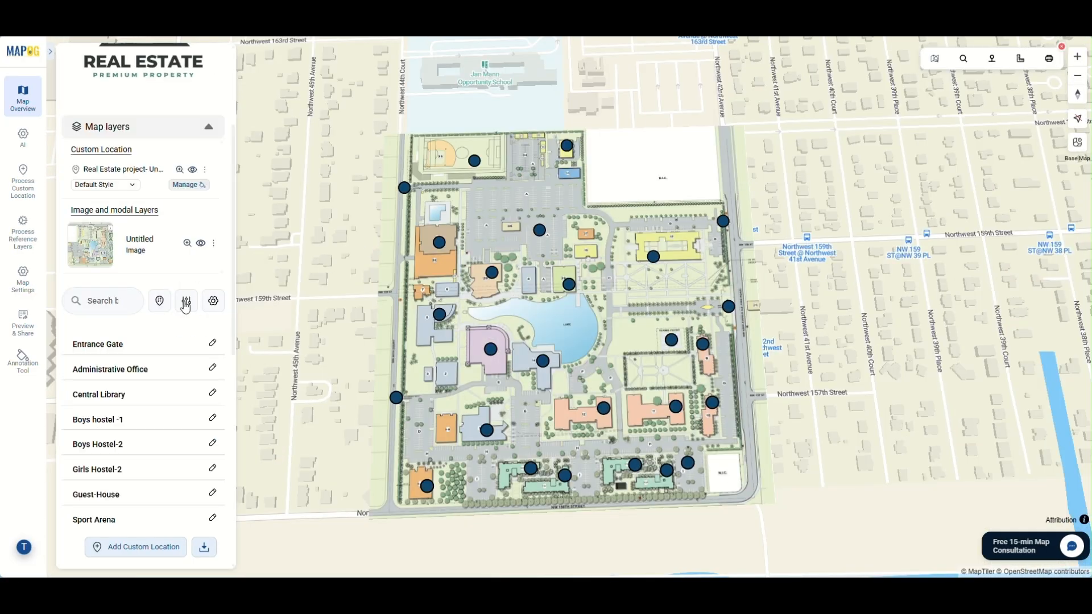
pyautogui.click(186, 304)
pyautogui.scroll(-10, 321, 282)
pyautogui.scroll(10, 321, 282)
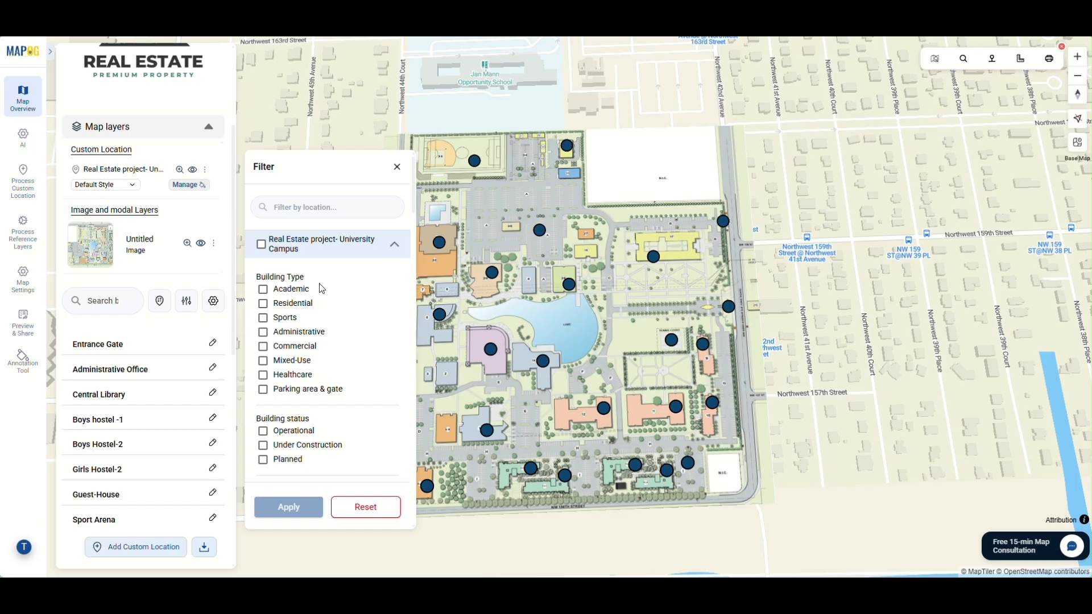
pyautogui.click(264, 291)
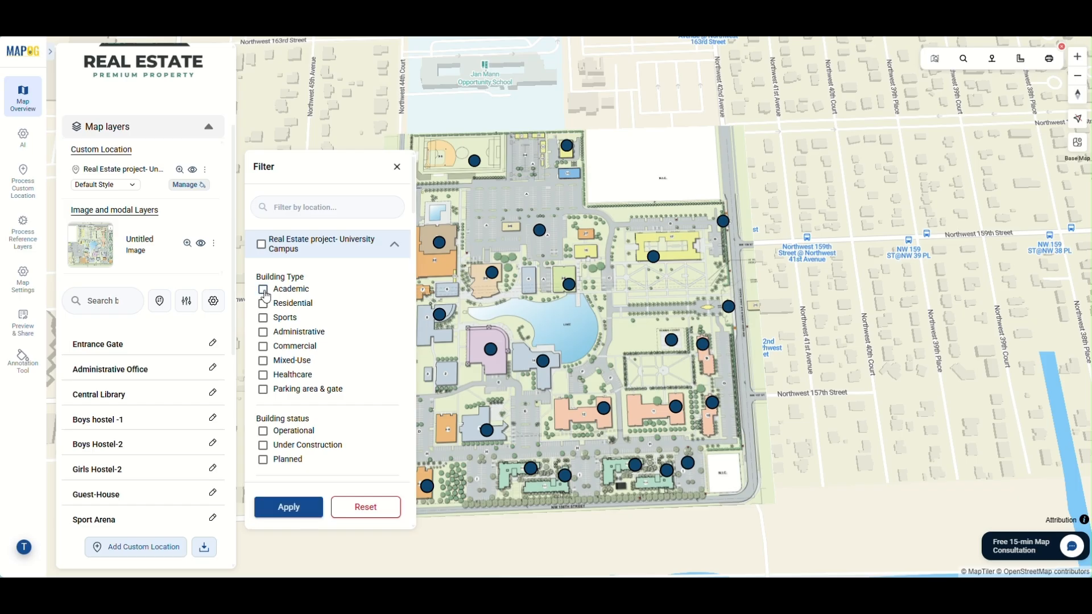
pyautogui.click(263, 332)
pyautogui.scroll(-15, 349, 389)
pyautogui.scroll(15, 348, 389)
pyautogui.click(292, 508)
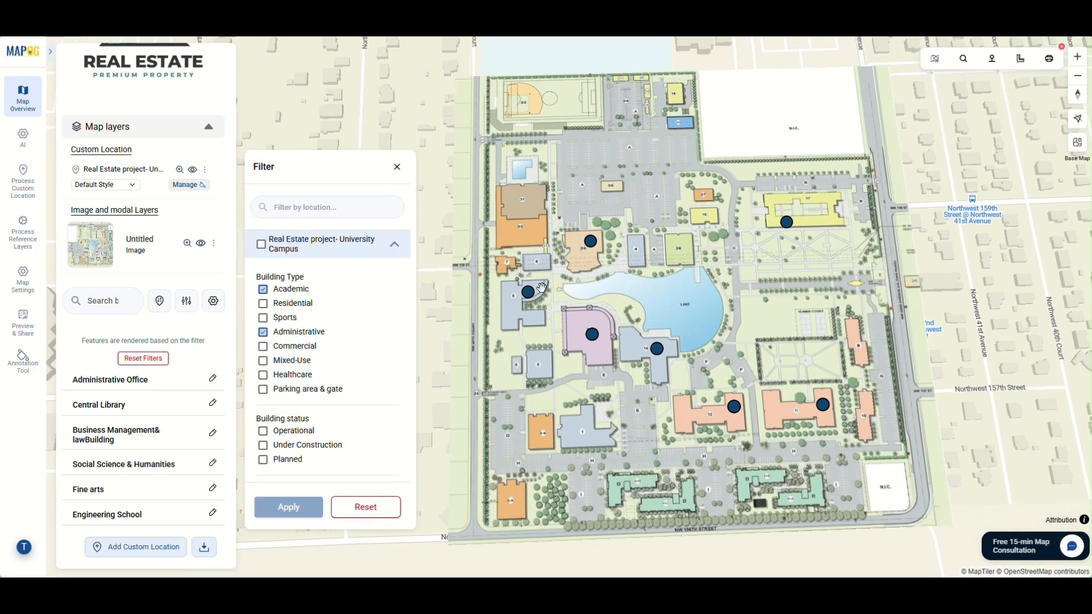
# Sort the campus locations by distance from Northwest 159th Street Road and compare that point with the campus on the map
pyautogui.click(160, 272)
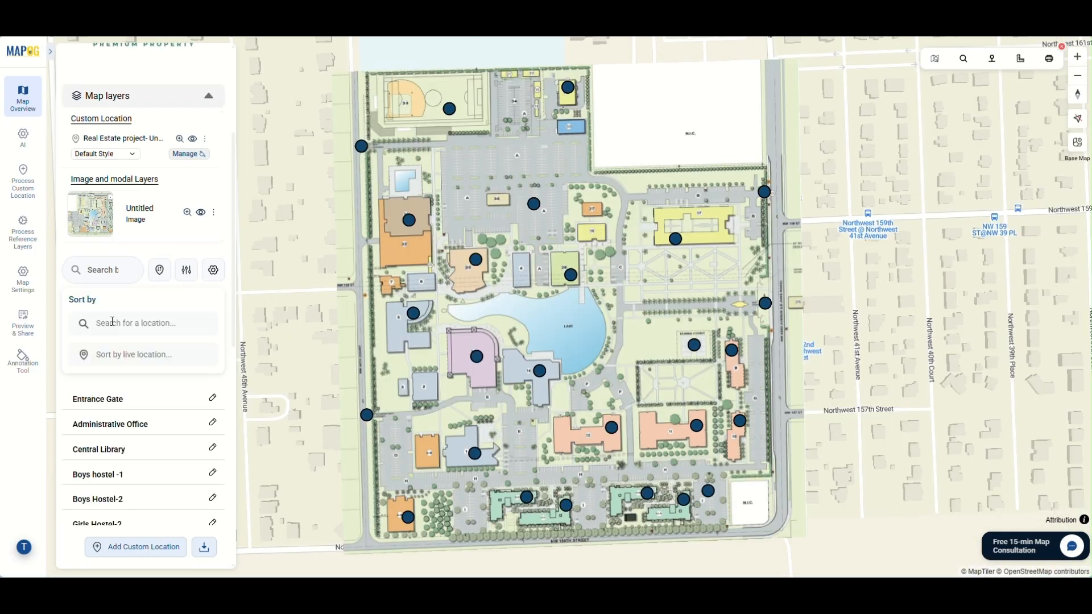
pyautogui.write('Northwest 159th Street')
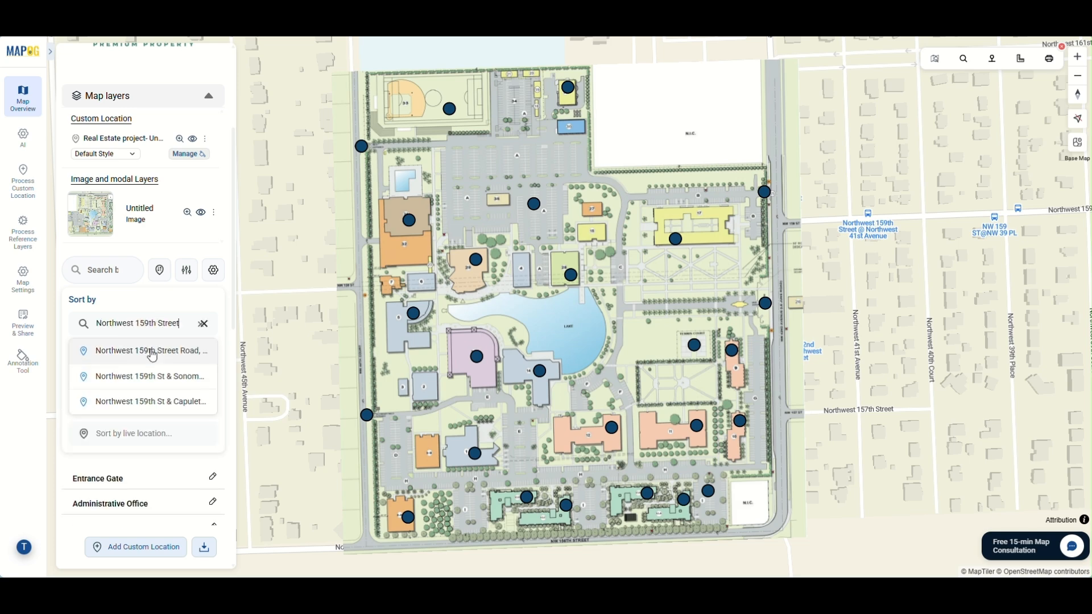
pyautogui.click(152, 349)
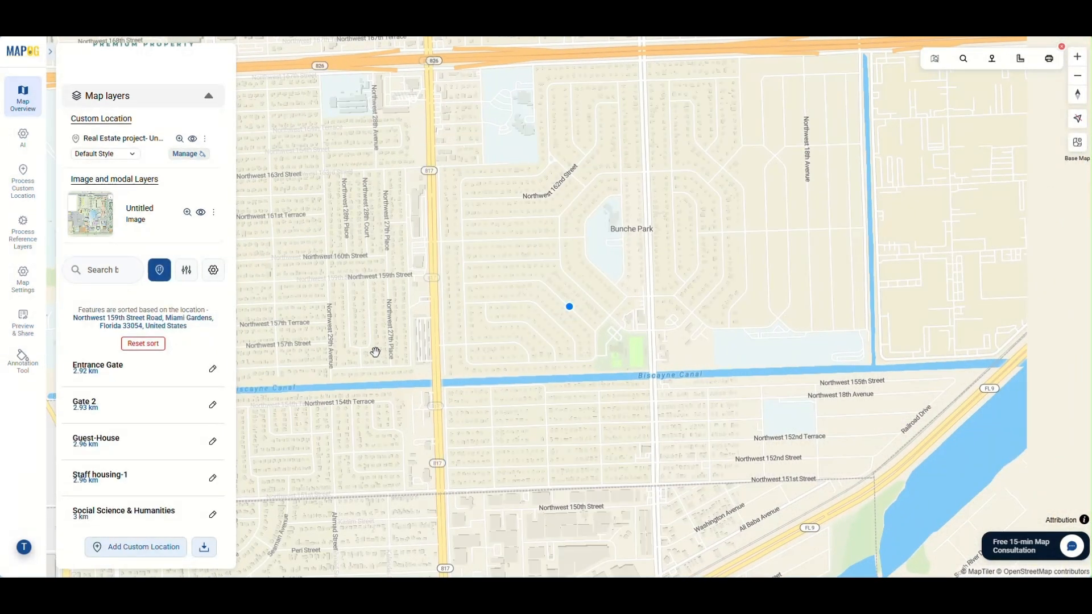
pyautogui.scroll(-5, 388, 348)
pyautogui.moveTo(389, 346); pyautogui.dragTo(633, 340)
pyautogui.scroll(-3, 626, 338)
pyautogui.scroll(5, 489, 342)
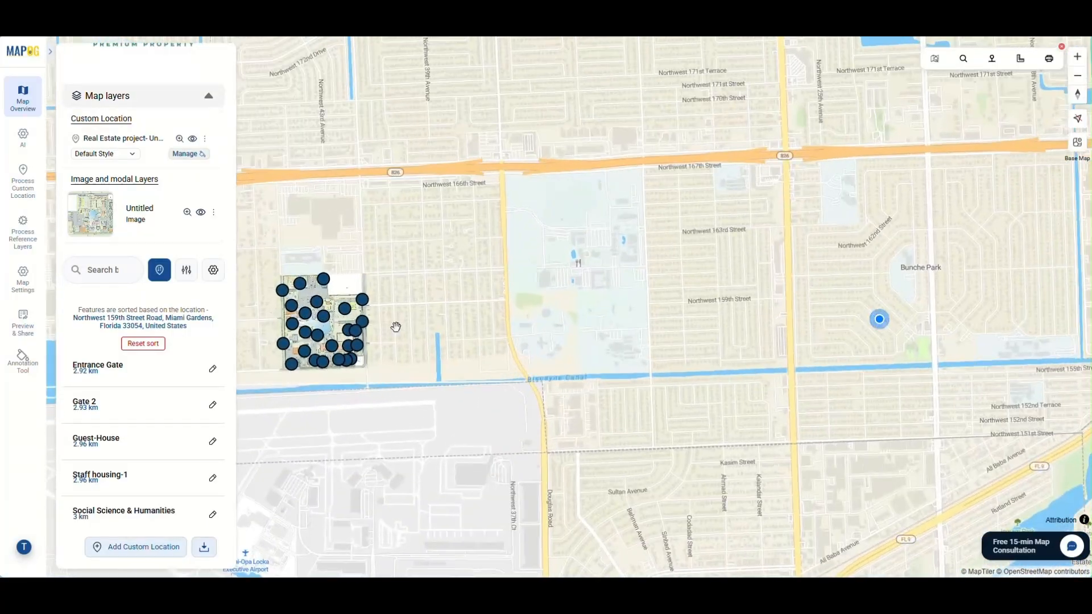
# Examine the campus on the map and the list of locations ordered by their distance from the chosen point
pyautogui.moveTo(415, 331); pyautogui.dragTo(779, 380)
pyautogui.scroll(-4, 82, 229)
pyautogui.scroll(-3, 96, 227)
pyautogui.scroll(2, 96, 244)
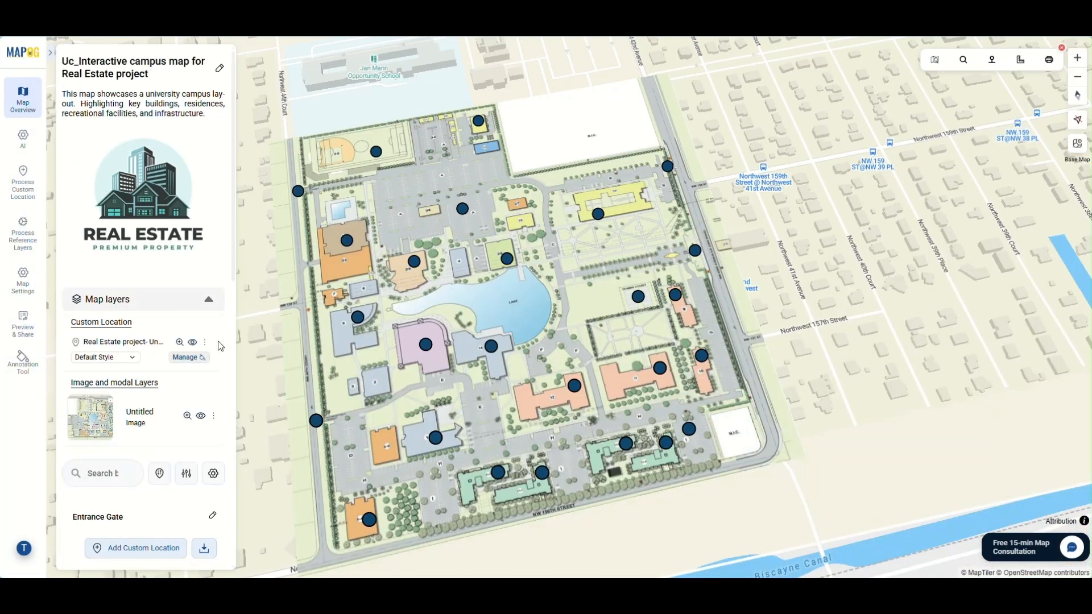
# Set up a category style with icons for the University Campus location layer, based on the Building Type attribute
pyautogui.click(205, 343)
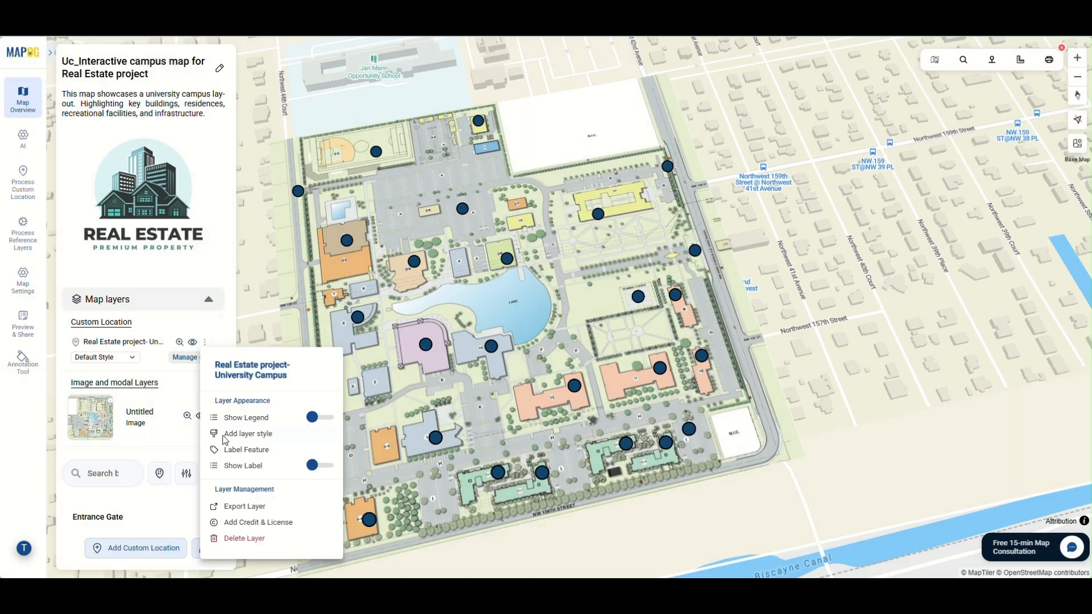
pyautogui.click(255, 435)
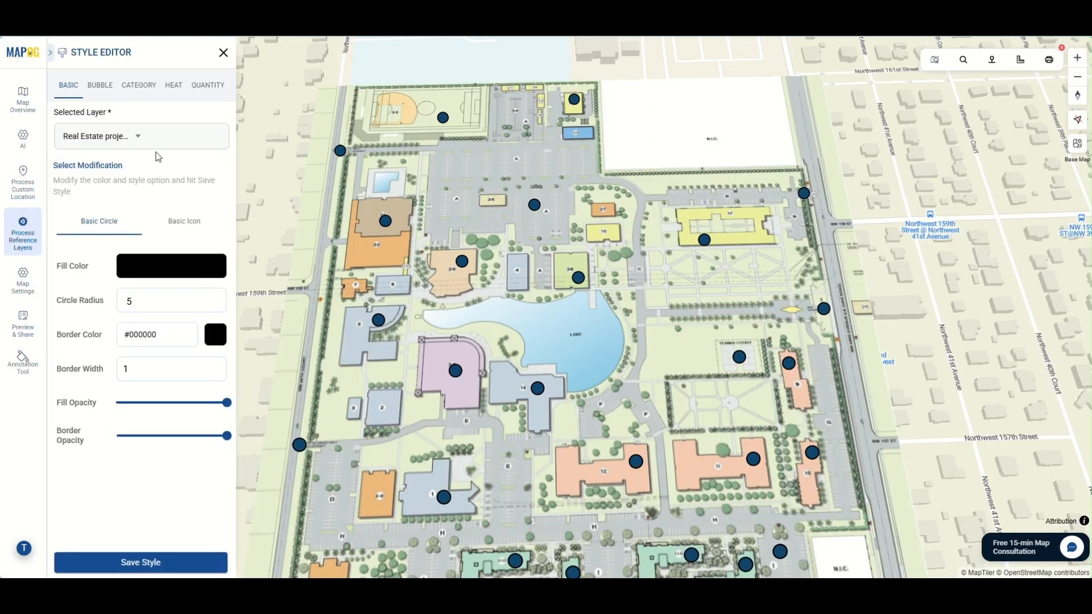
pyautogui.click(147, 85)
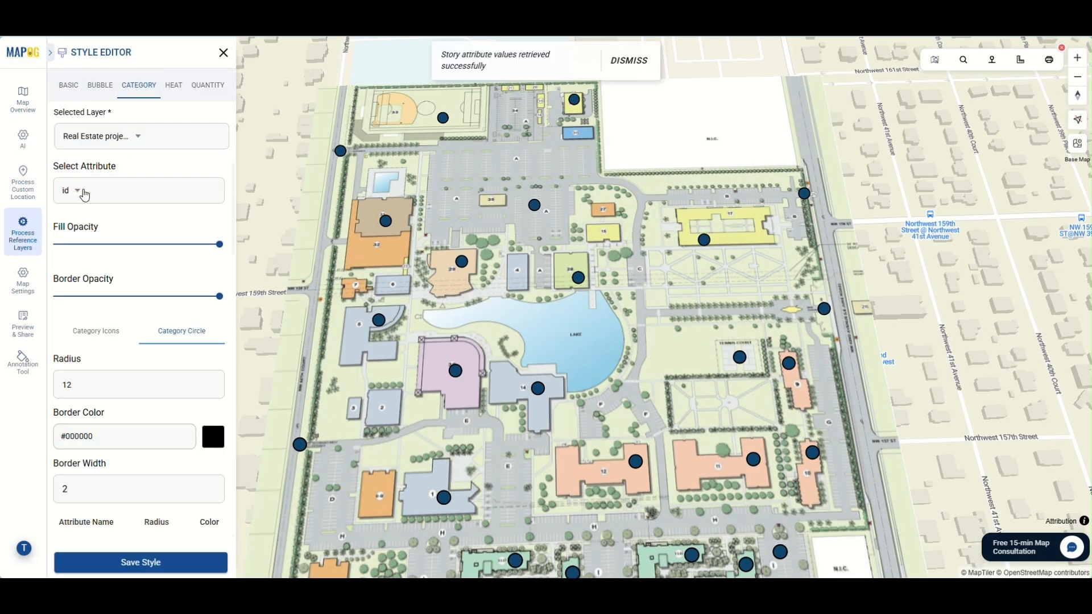
pyautogui.click(64, 196)
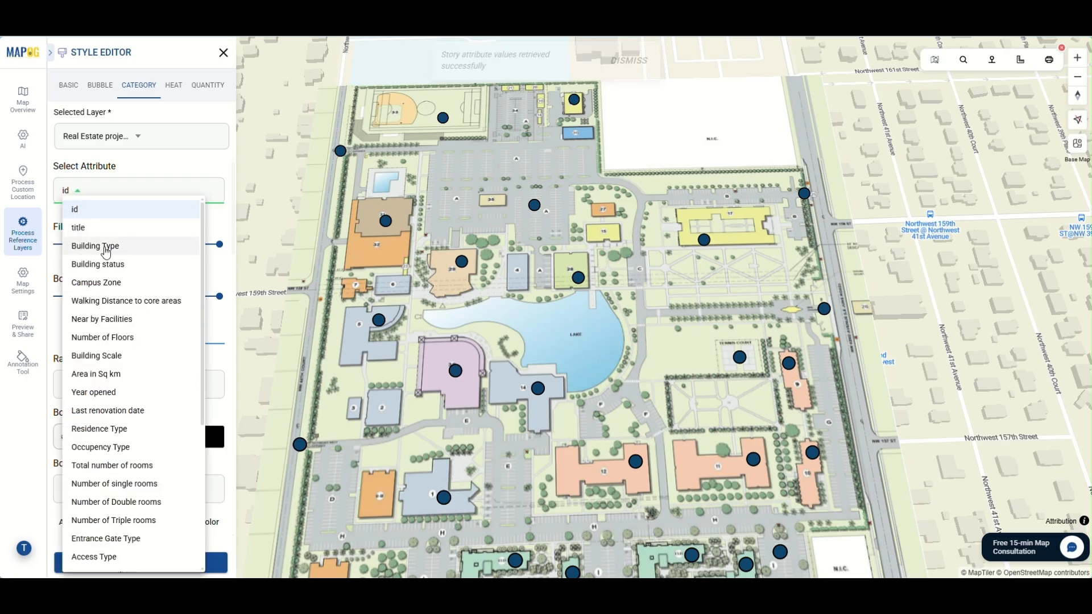
pyautogui.click(99, 248)
pyautogui.scroll(-2, 108, 301)
pyautogui.click(97, 217)
# Give the Sports category a blue colour and a sports court icon, and save the category style
pyautogui.scroll(-1, 124, 301)
pyautogui.scroll(-1, 170, 455)
pyautogui.click(182, 466)
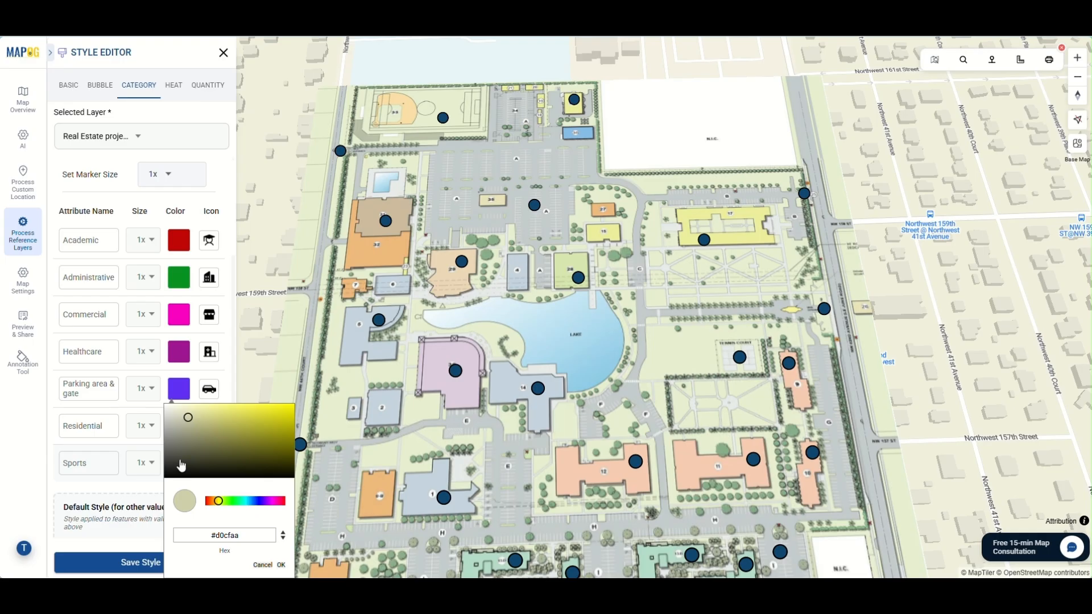
pyautogui.click(280, 566)
pyautogui.click(209, 463)
pyautogui.click(519, 391)
pyautogui.click(545, 448)
pyautogui.click(153, 563)
# Show the legend of the University Campus layer and look through its building categories
pyautogui.click(626, 336)
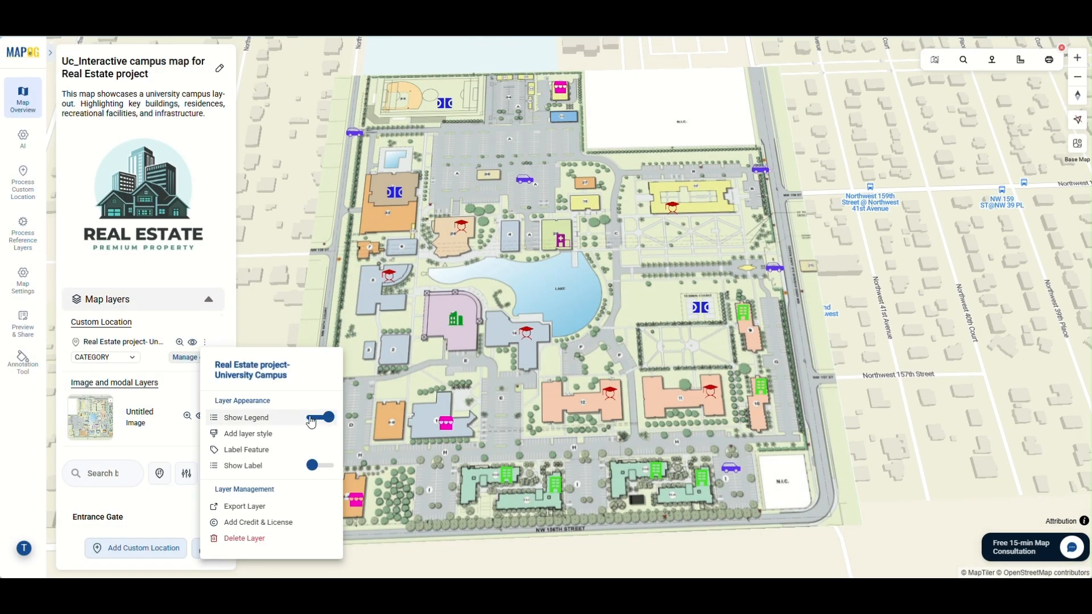
pyautogui.click(215, 340)
pyautogui.scroll(-1, 128, 412)
pyautogui.scroll(1, 129, 411)
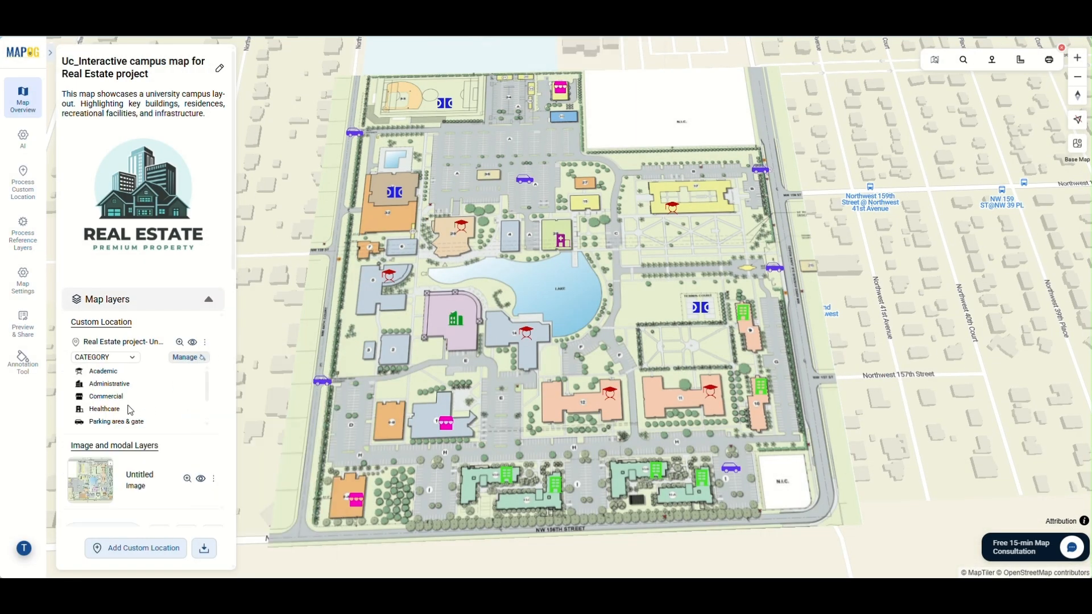
# Label the locations of the University Campus layer with their title, save the label style and check the labelled map
pyautogui.click(235, 431)
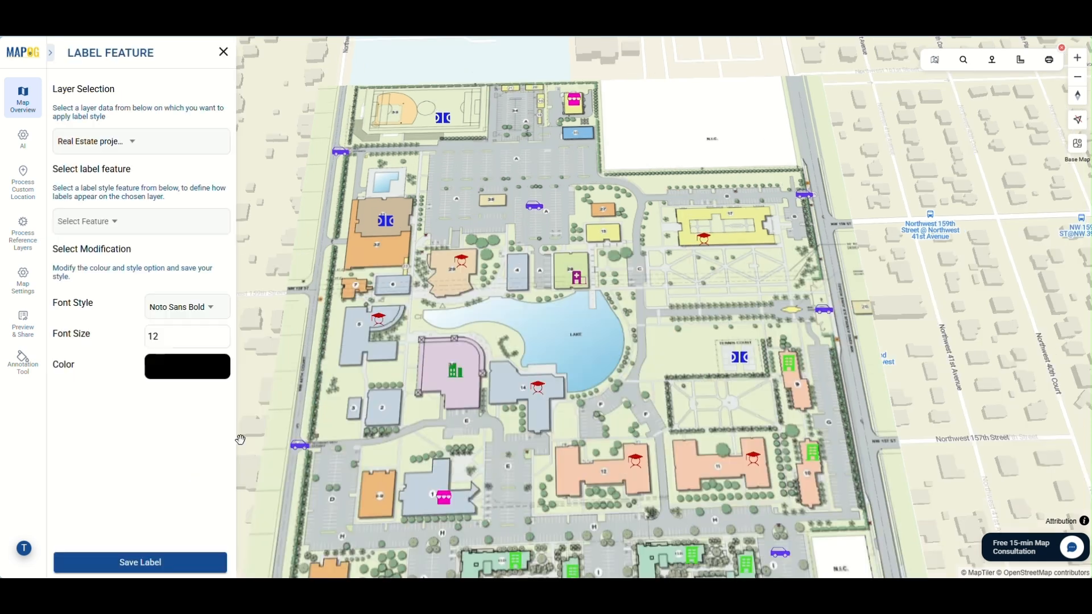
pyautogui.click(78, 222)
pyautogui.click(88, 260)
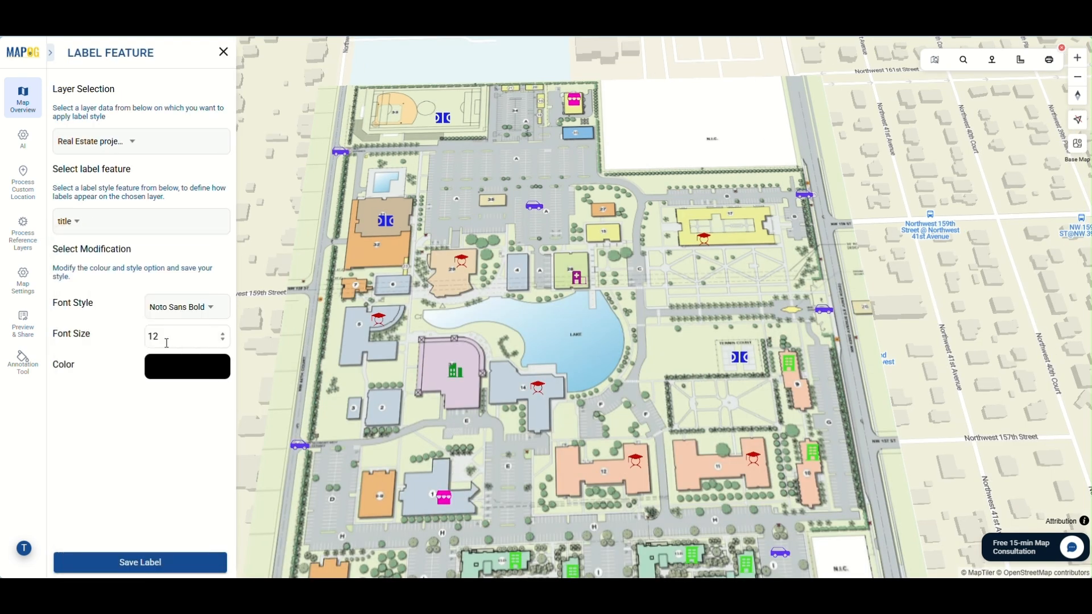
pyautogui.click(128, 563)
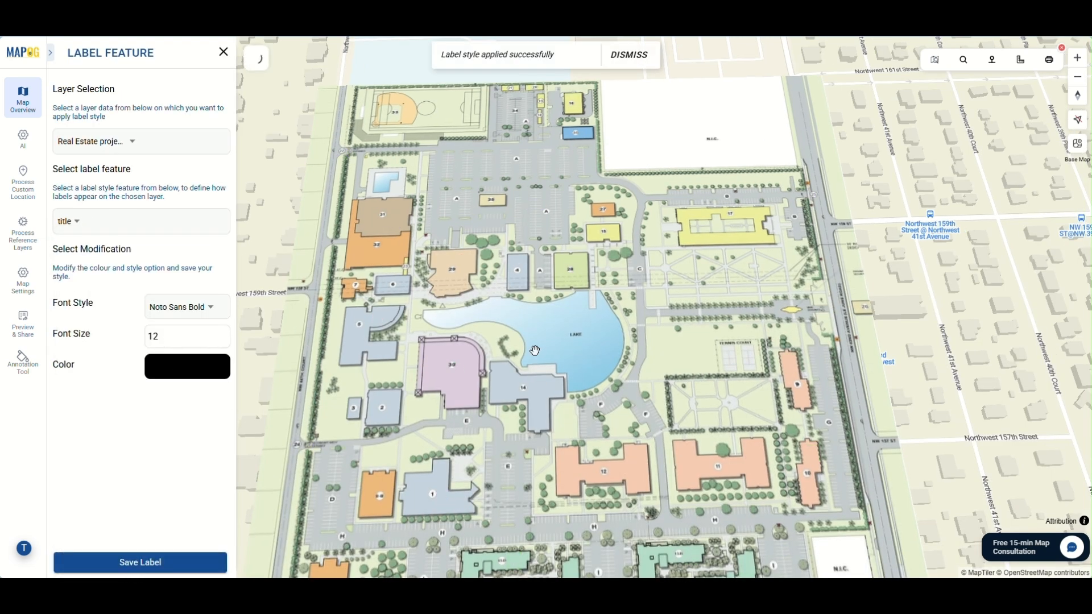
pyautogui.scroll(-1, 568, 366)
pyautogui.click(223, 53)
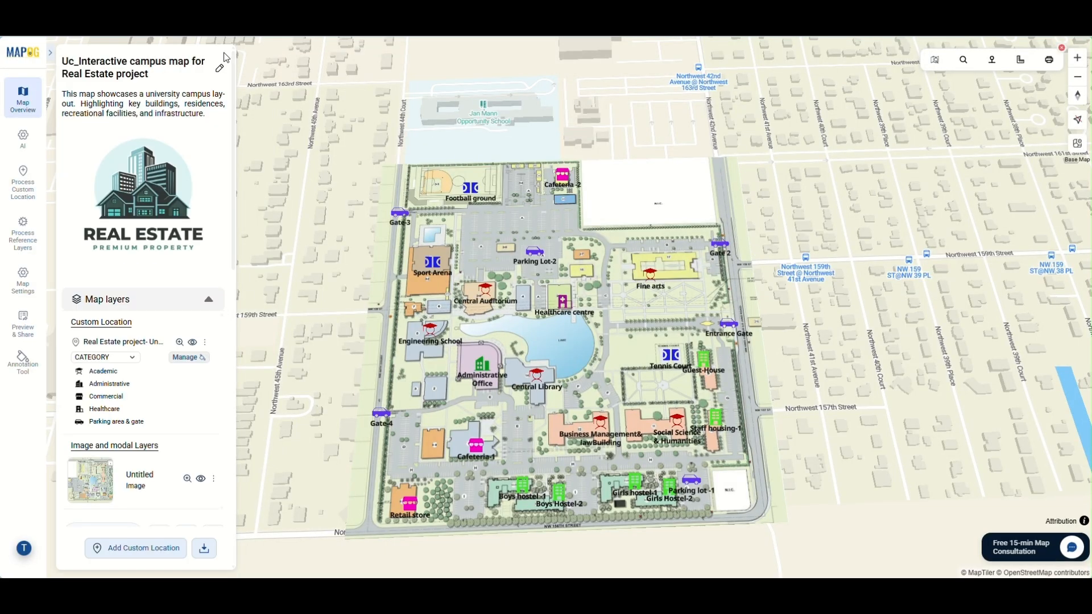
pyautogui.scroll(-4, 144, 474)
pyautogui.scroll(-3, 143, 473)
pyautogui.scroll(8, 144, 473)
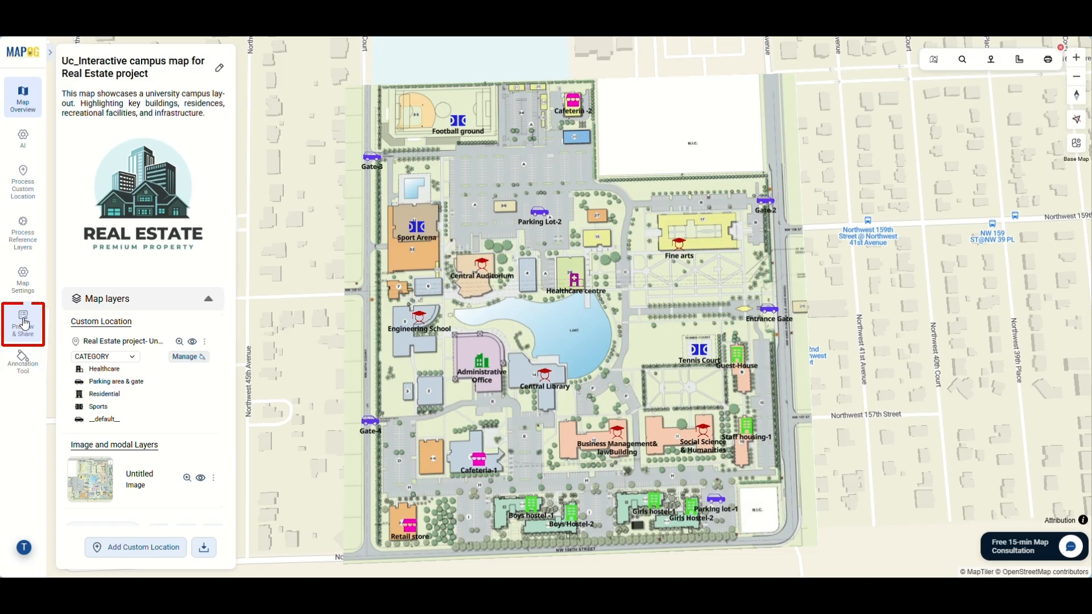
# Open the map's sharing and publishing settings with the map type kept at Private
pyautogui.click(24, 323)
pyautogui.click(181, 121)
pyautogui.click(179, 124)
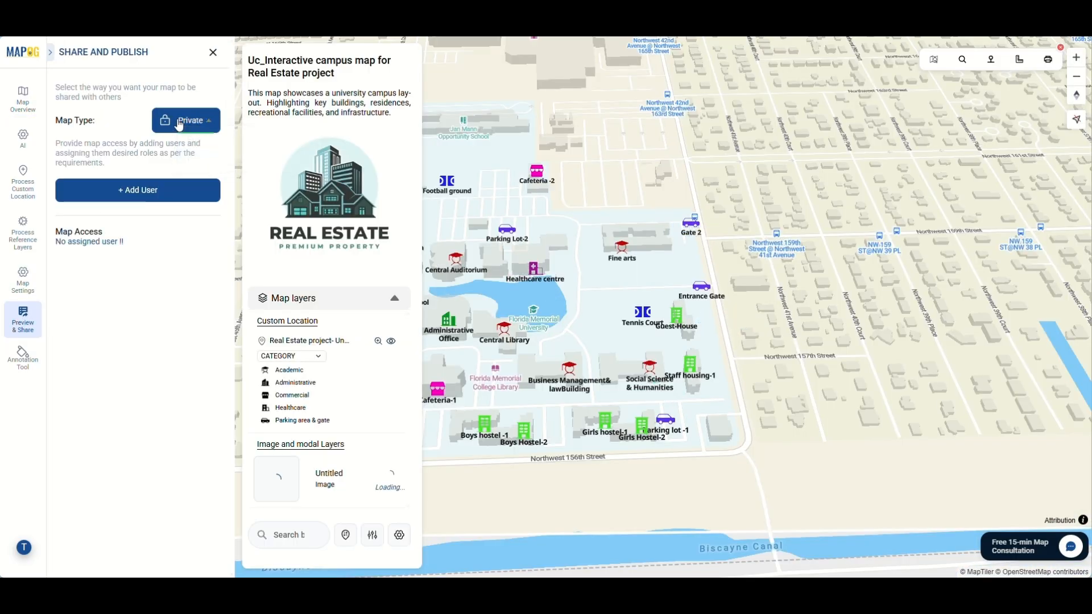
# Examine the Editor and Viewer roles offered for giving a member access to the private map, without sending an invitation
pyautogui.click(151, 195)
pyautogui.click(432, 293)
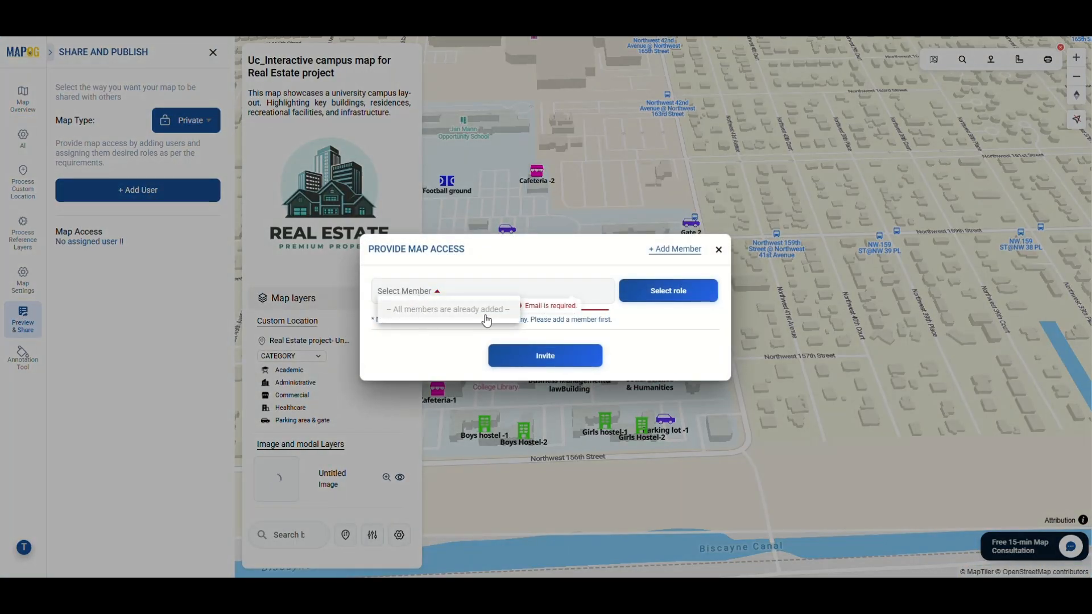
pyautogui.click(651, 293)
pyautogui.click(626, 333)
pyautogui.click(658, 294)
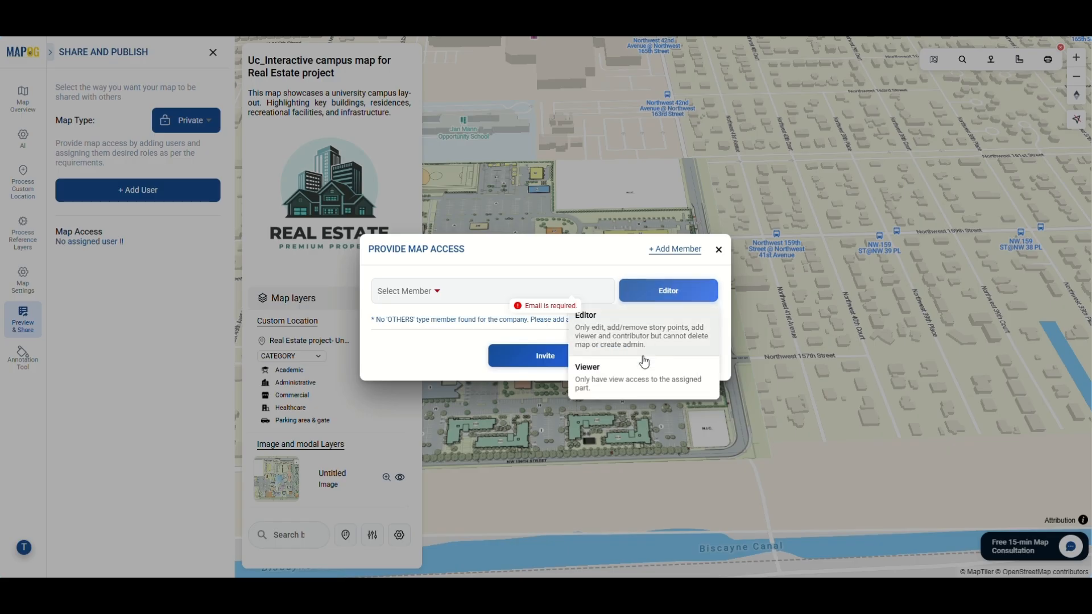
pyautogui.click(628, 378)
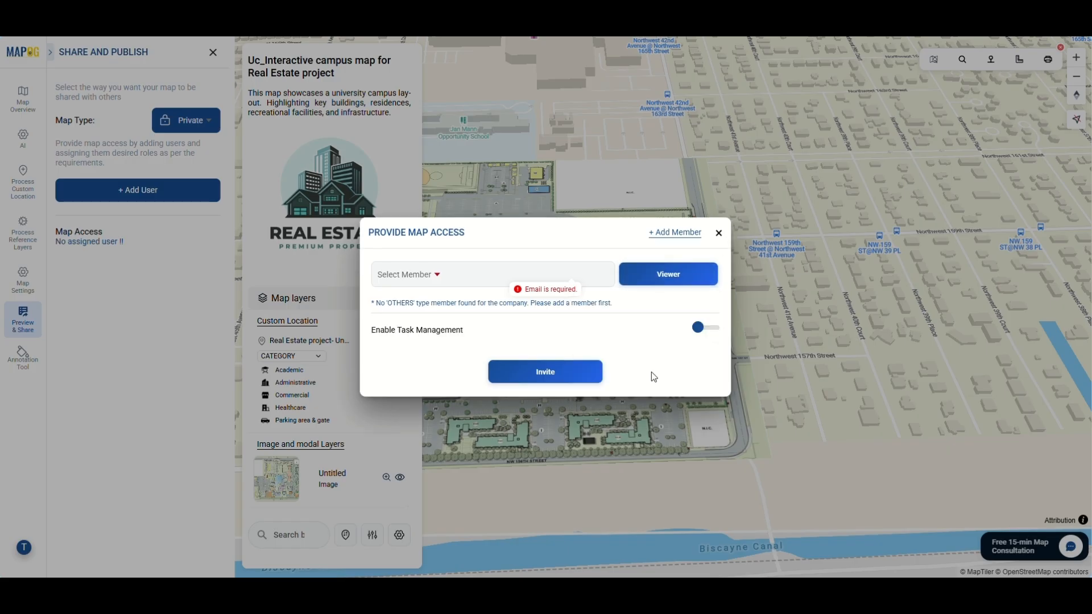
pyautogui.click(718, 233)
# Set the map type to Public and open the option for sharing an embedded map
pyautogui.click(186, 120)
pyautogui.click(195, 136)
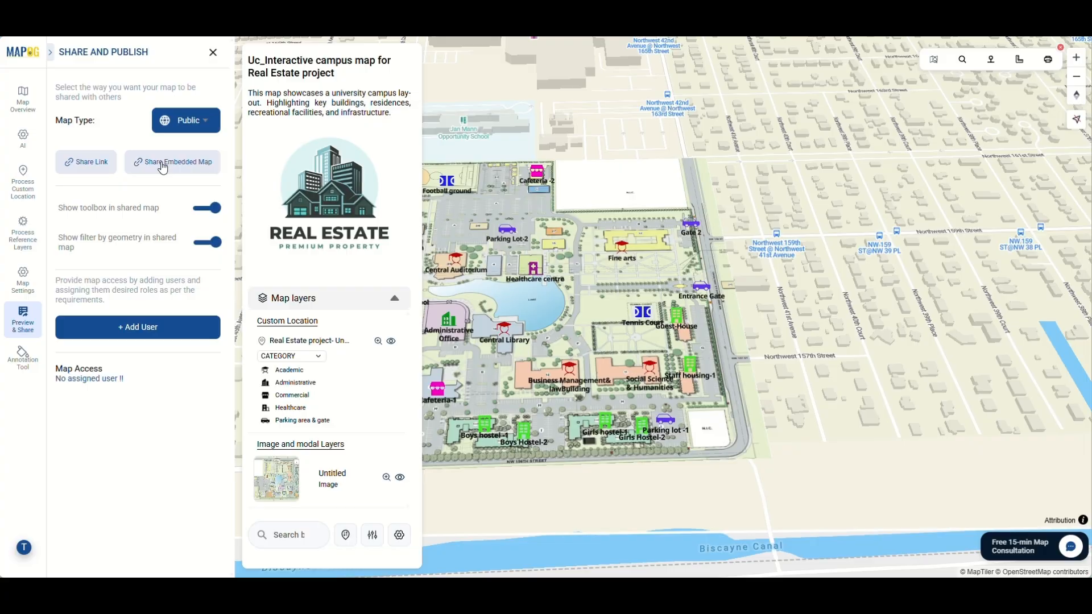
pyautogui.click(173, 165)
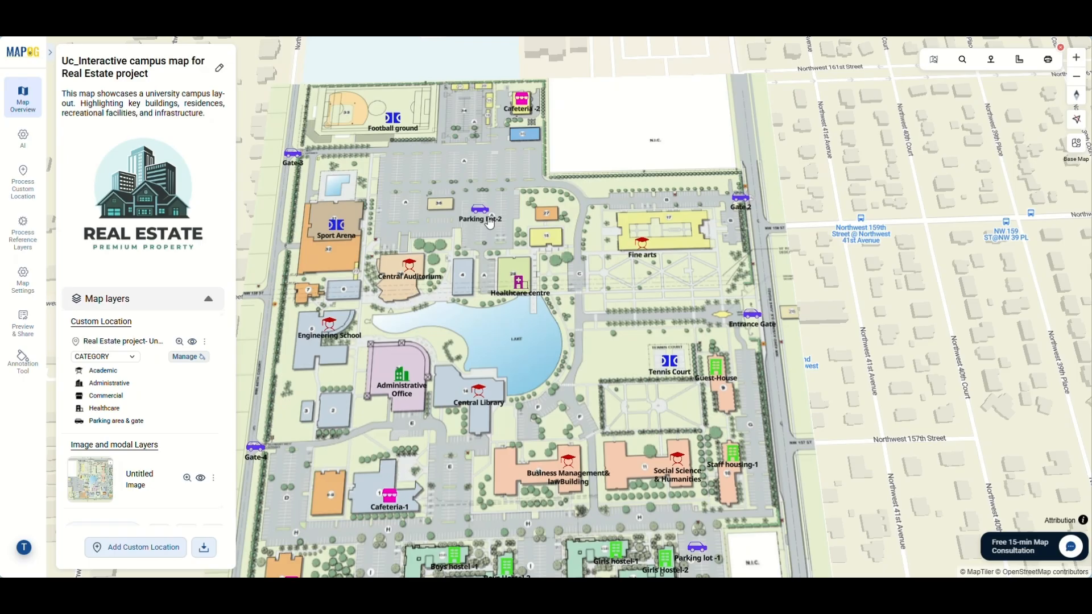
pyautogui.click(481, 217)
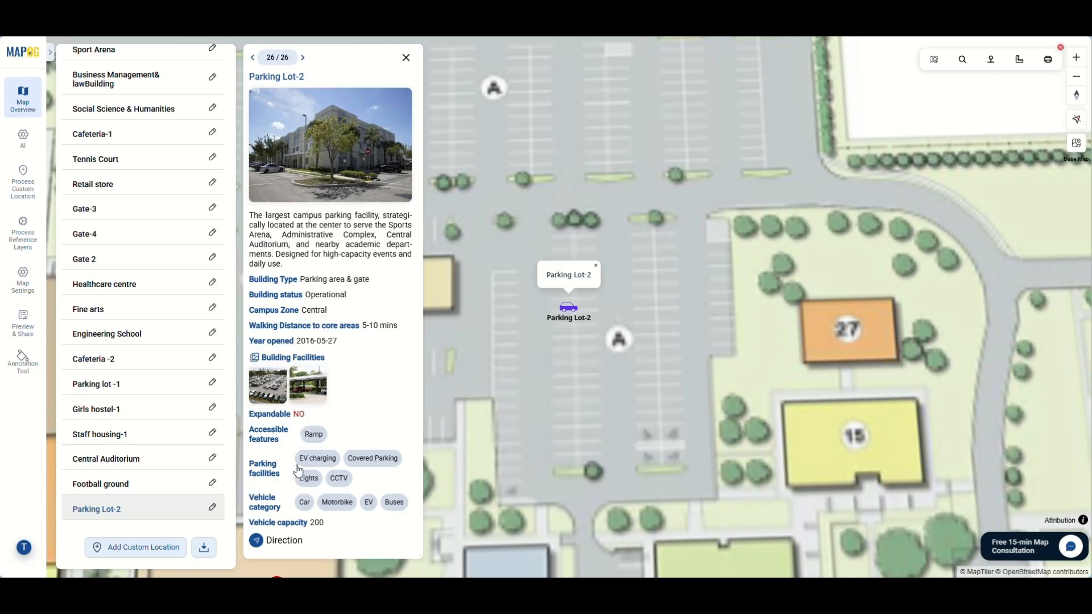
# Close the Parking Lot-2 details and look through the map layers and the list of campus locations
pyautogui.click(404, 57)
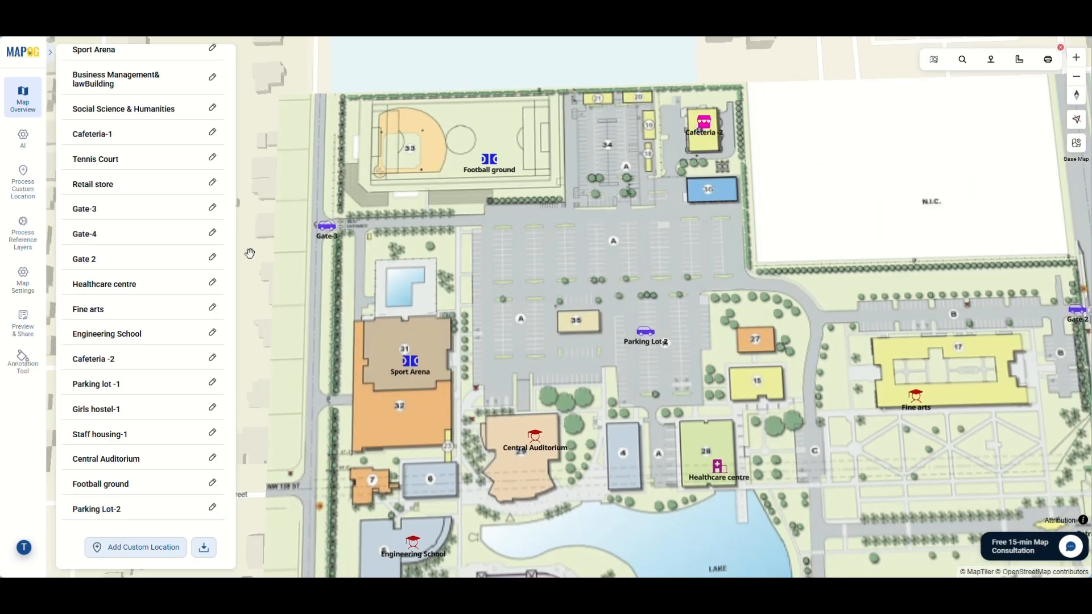
pyautogui.scroll(10, 154, 250)
pyautogui.scroll(5, 144, 245)
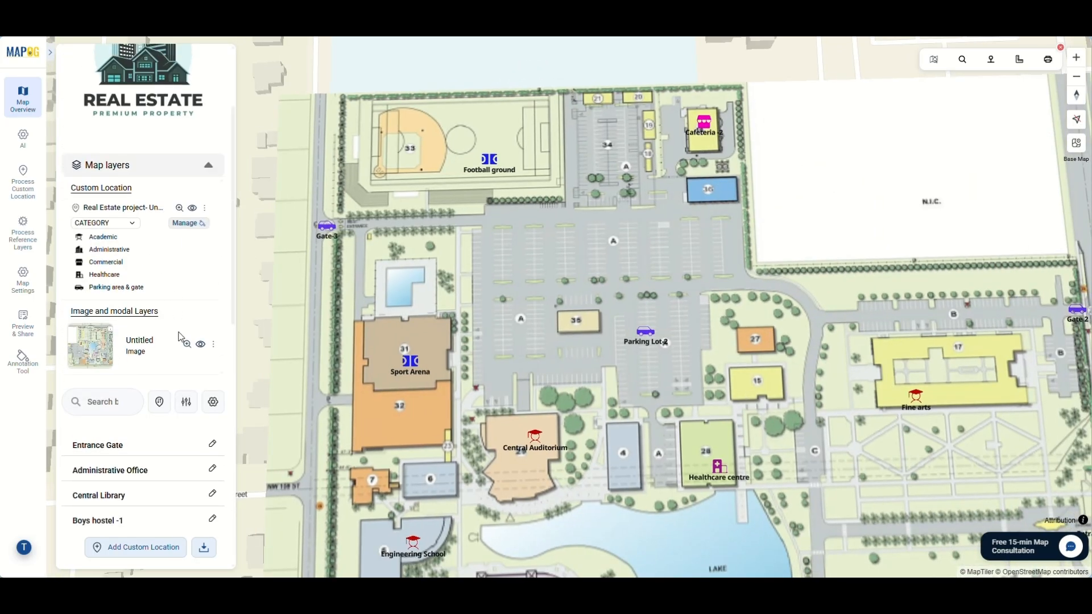
pyautogui.scroll(-3, 385, 329)
pyautogui.scroll(-2, 386, 328)
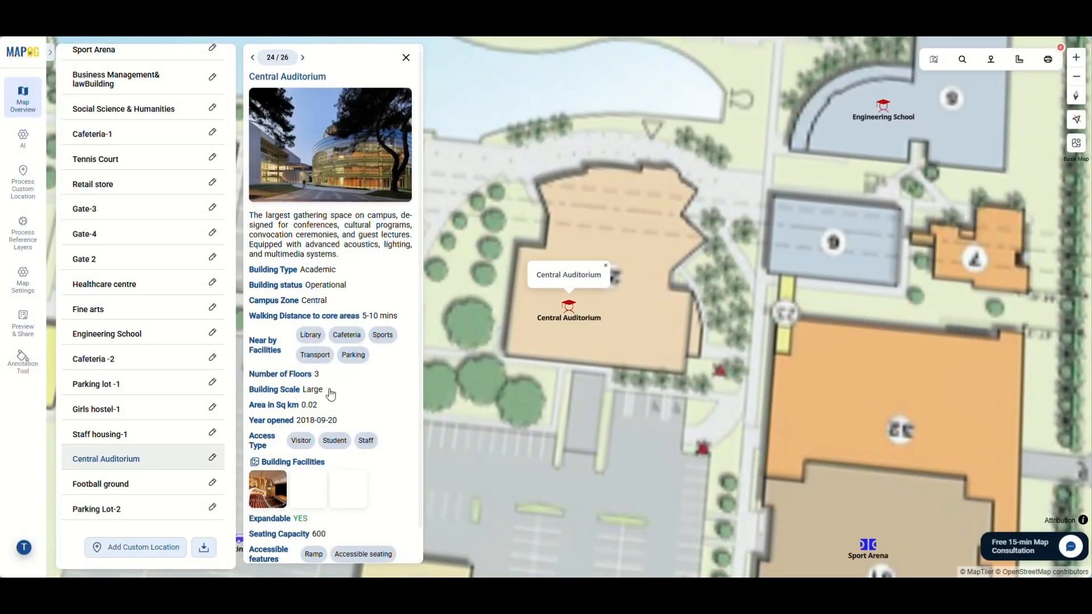
# Review the Central Auditorium's details and enlarge its auditorium interior photo, then return to the map overview
pyautogui.scroll(-1, 307, 415)
pyautogui.click(277, 464)
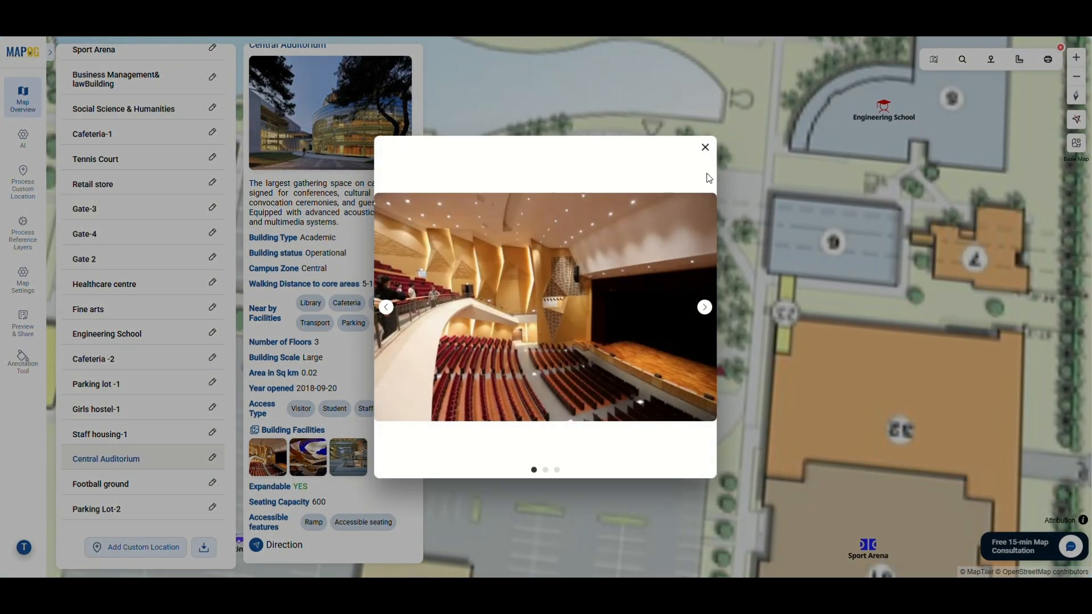
pyautogui.click(705, 147)
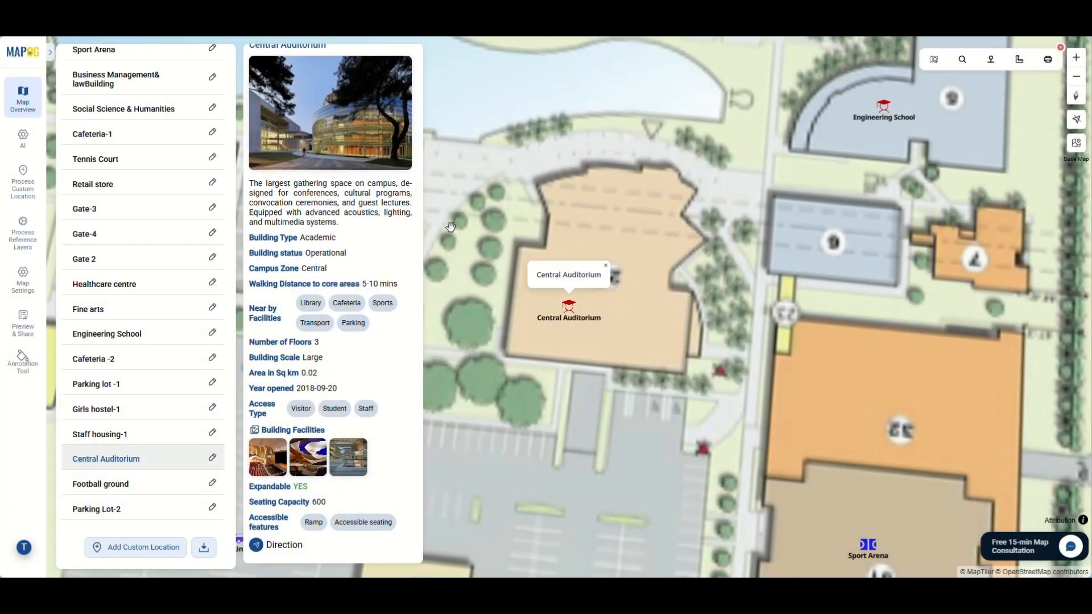
pyautogui.scroll(1, 405, 79)
pyautogui.click(406, 59)
pyautogui.scroll(10, 127, 232)
pyautogui.scroll(2, 178, 260)
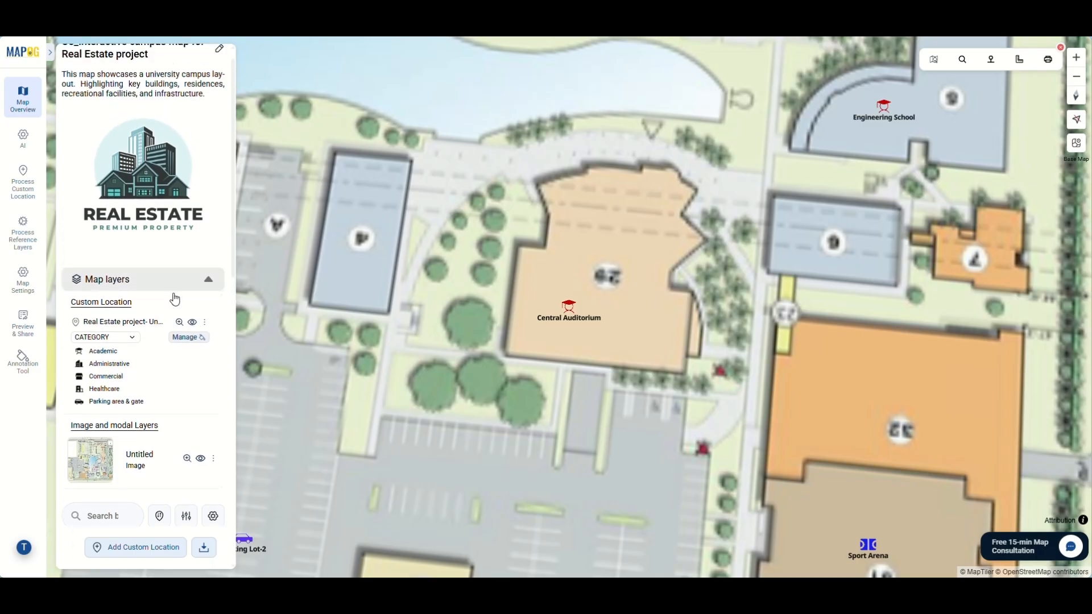